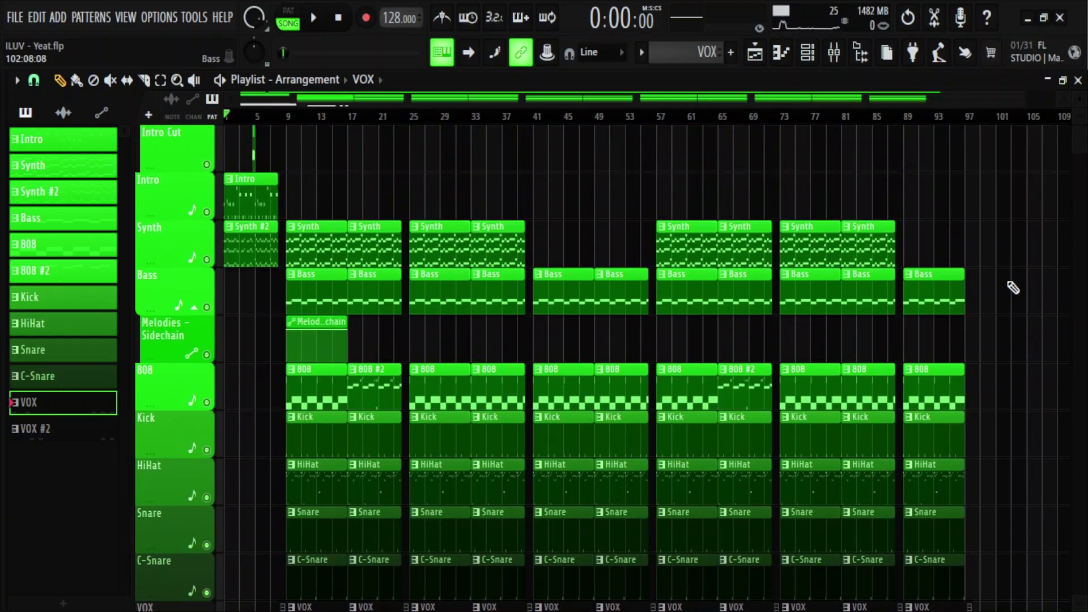
Play the Intro pattern and examine its kick, snap and Serum #2 notes, along with the Bass [BNYX] preset in Serum #2
left_click_drag(1027, 105, 411, 106)
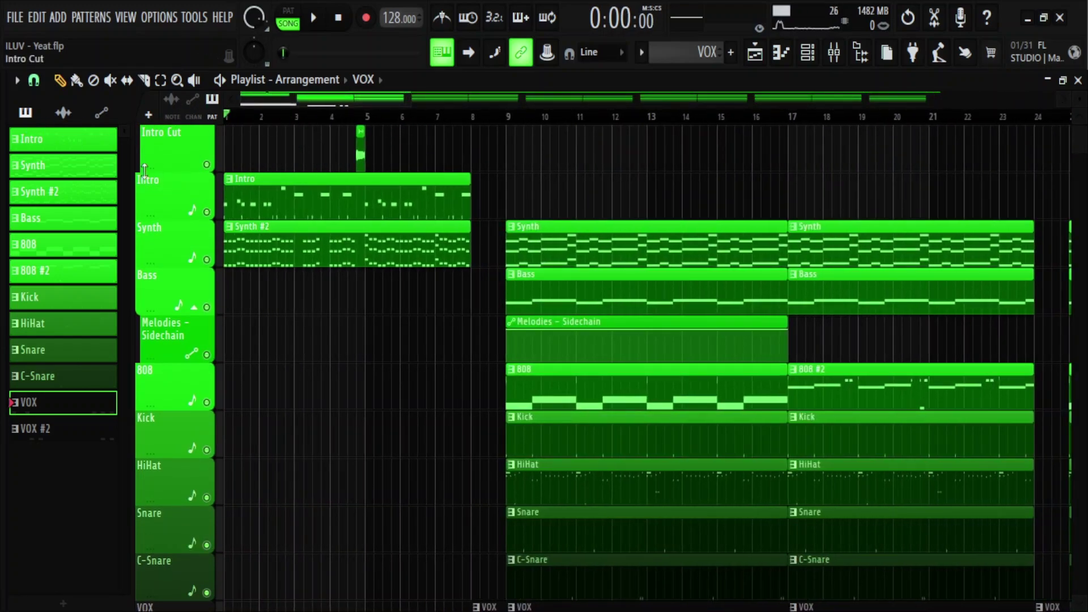
key("F7")
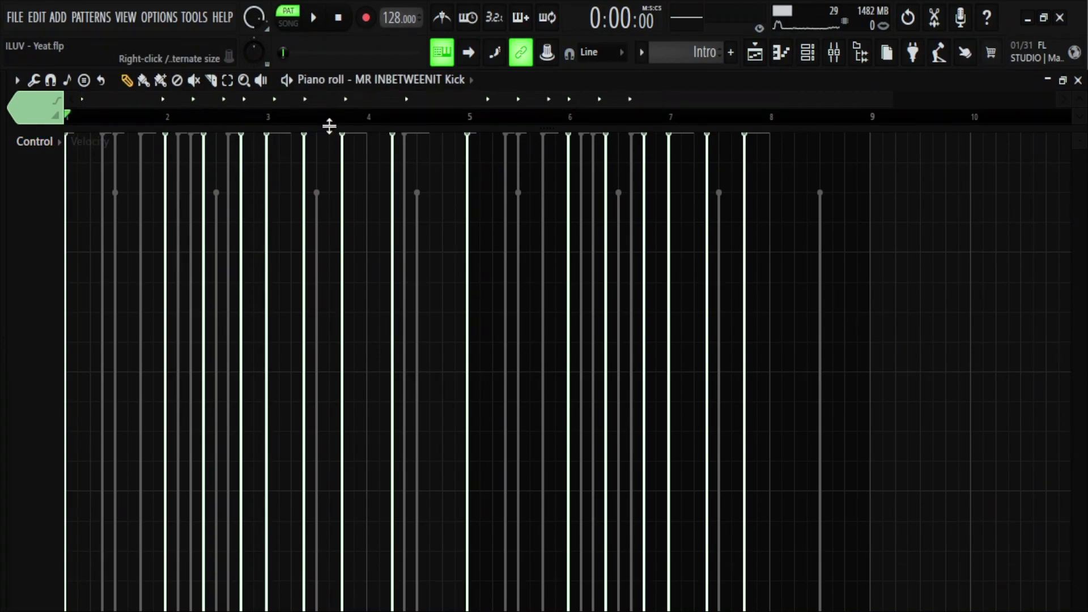
left_click_drag(329, 125, 330, 518)
scroll(366, 330, "up", 3)
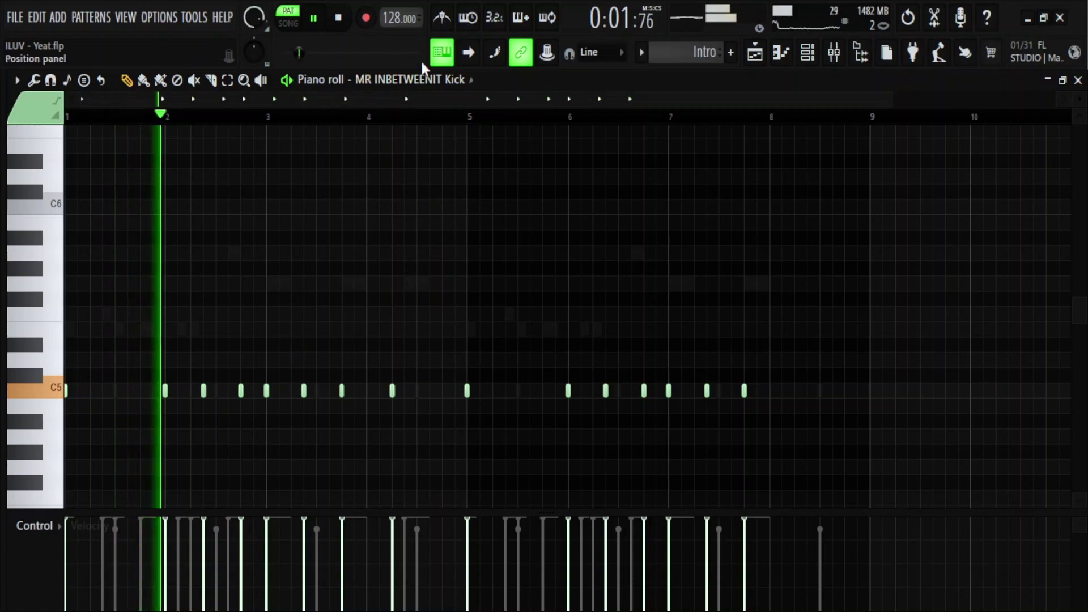
scroll(454, 84, "down", 1)
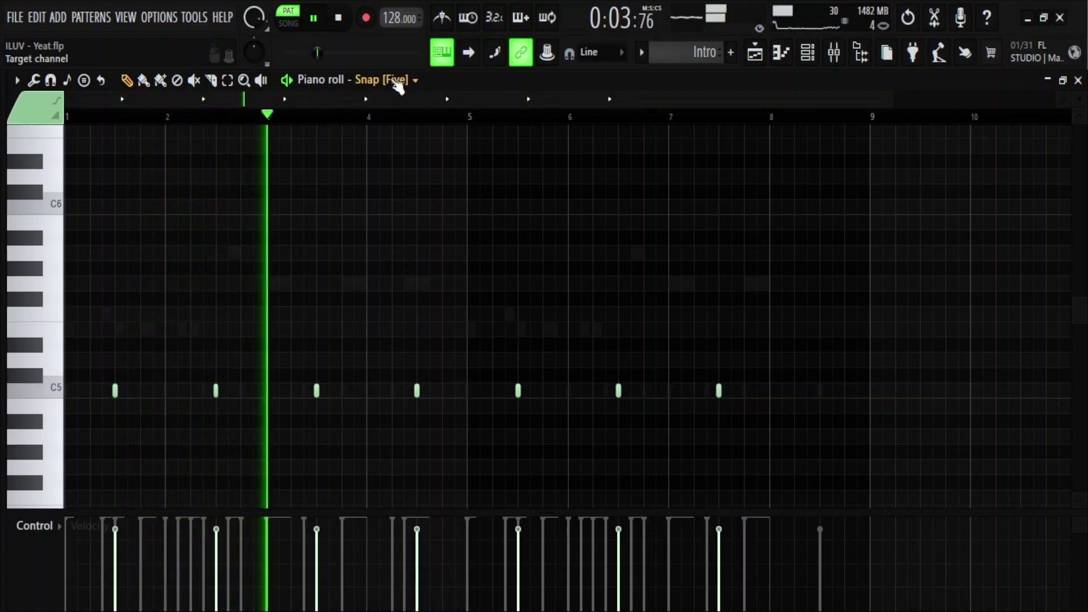
scroll(397, 81, "down", 1)
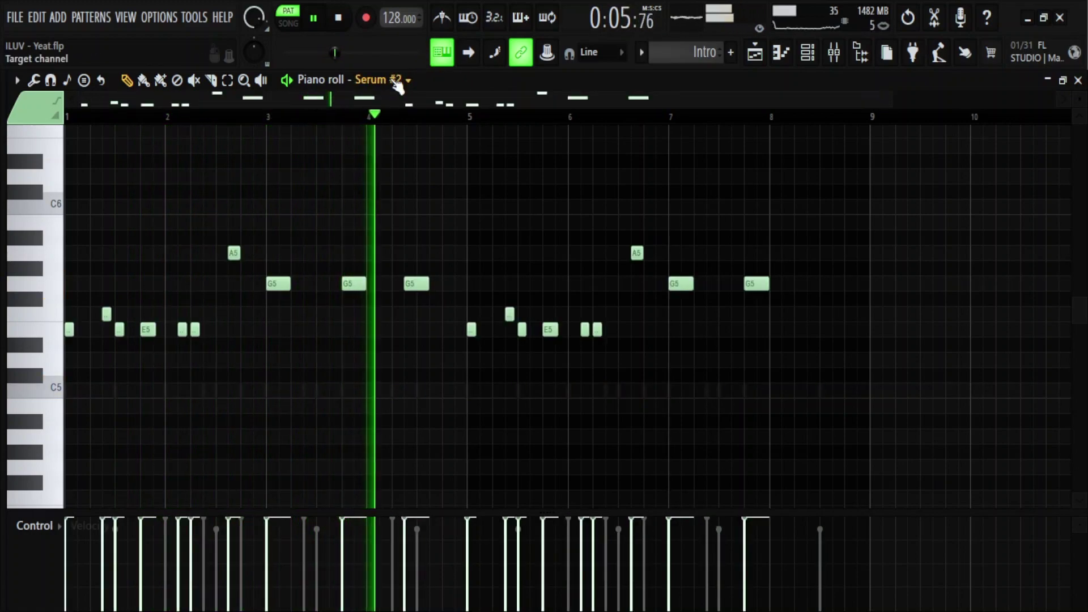
left_click(397, 80)
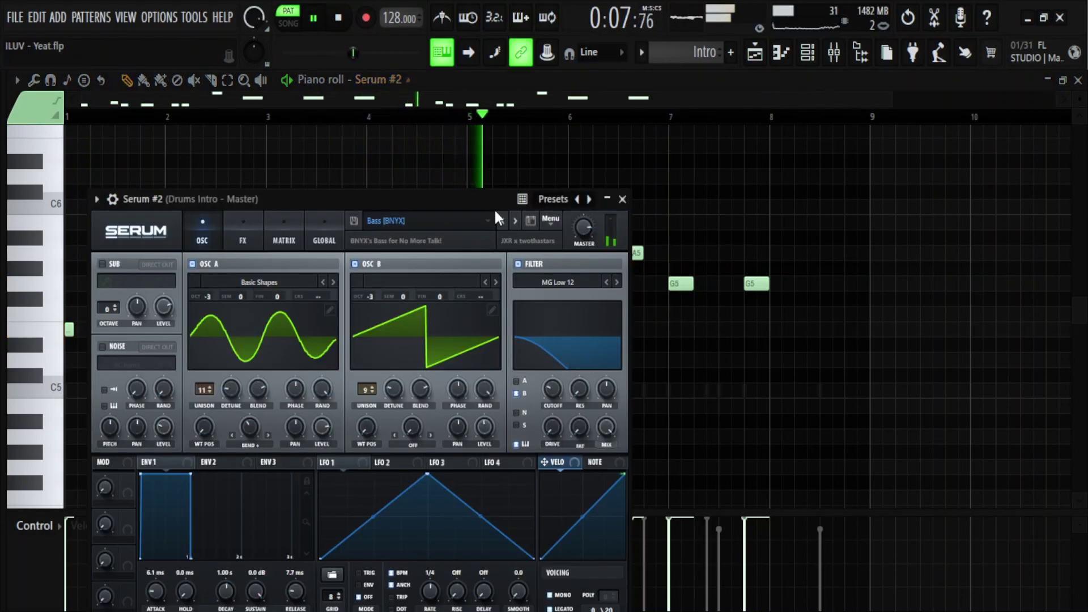
left_click(624, 200)
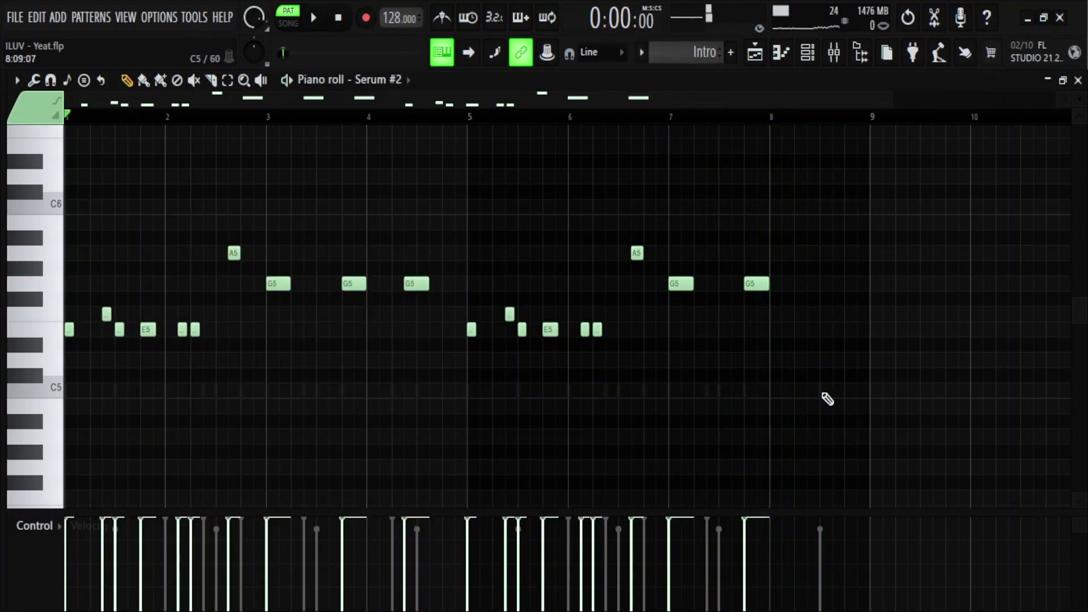
Delete the stray snare note past bar 8 in the Intro pattern's Snare [Cxdy Alt] channel
double_click(823, 393)
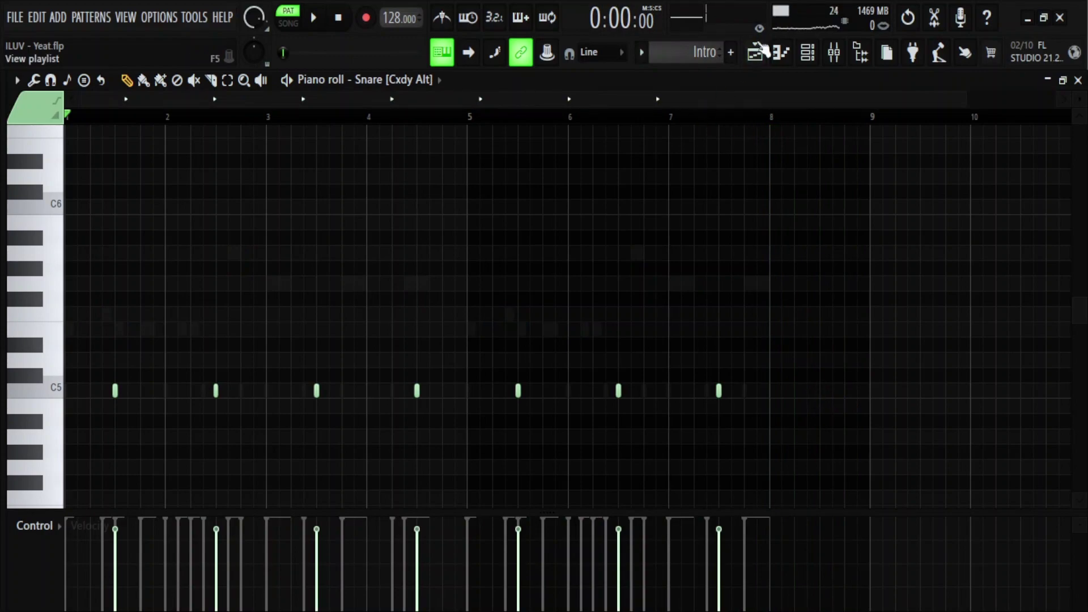
Examine the Serum notes of the Synth and Synth #2 patterns, and how the clips are arranged from bar 9 in the playlist
scroll(699, 52, "down", 1)
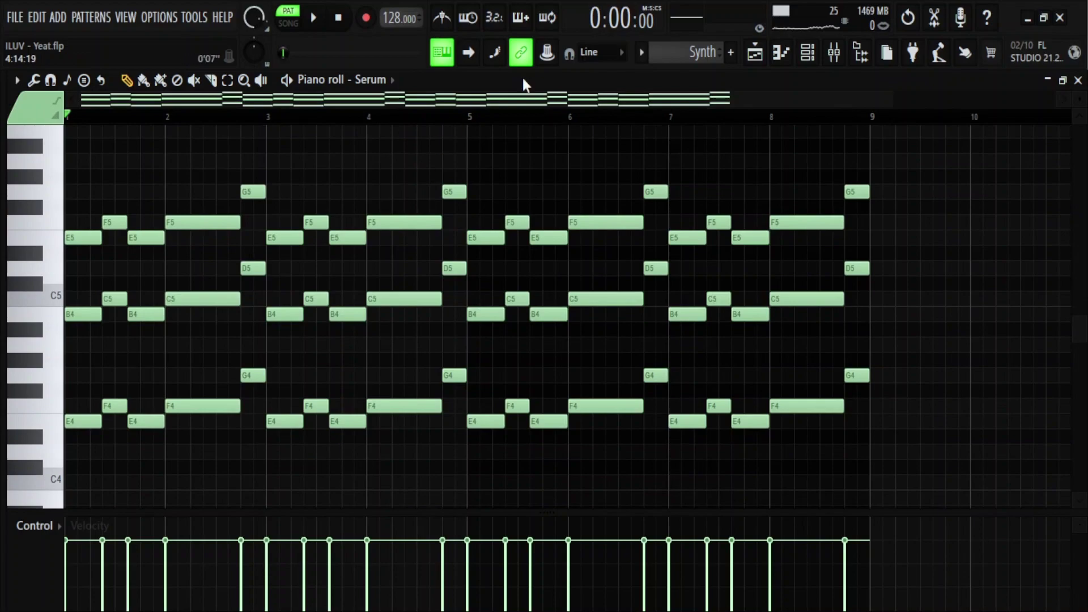
scroll(680, 52, "down", 1)
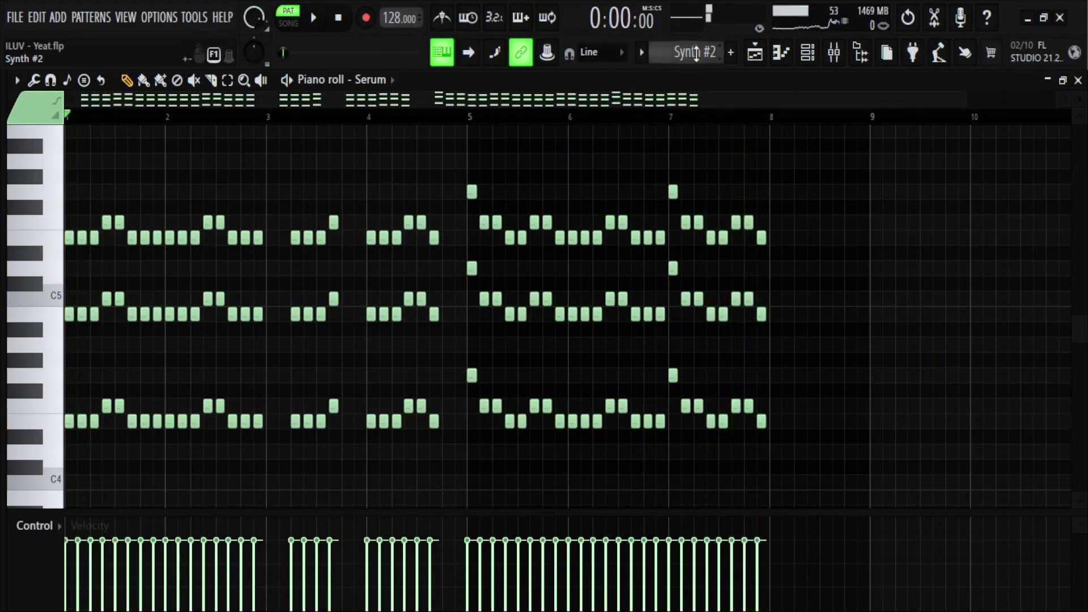
scroll(697, 53, "down", 1)
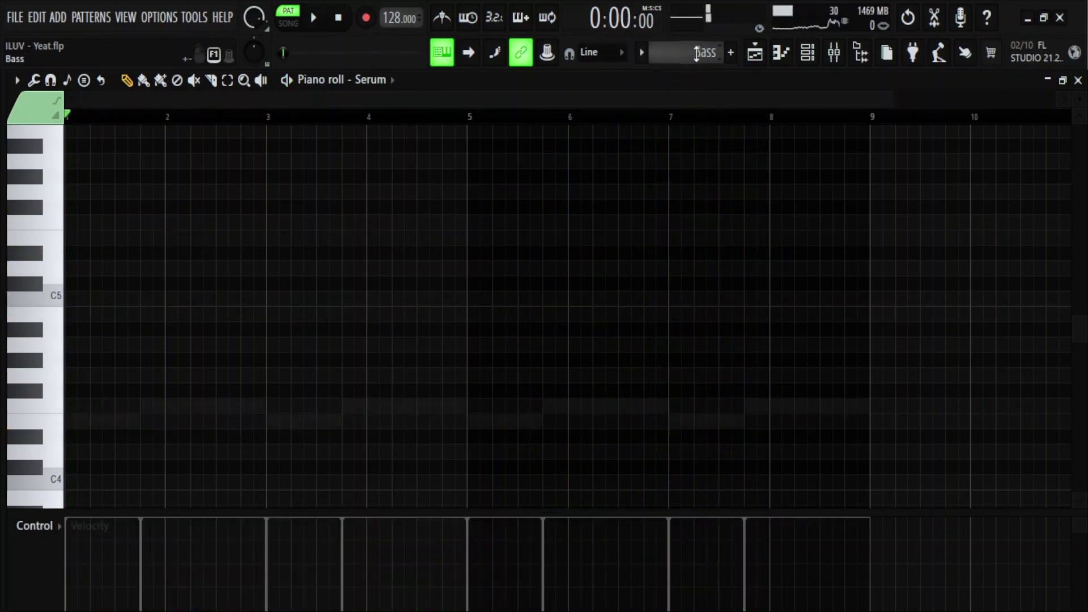
left_click(754, 58)
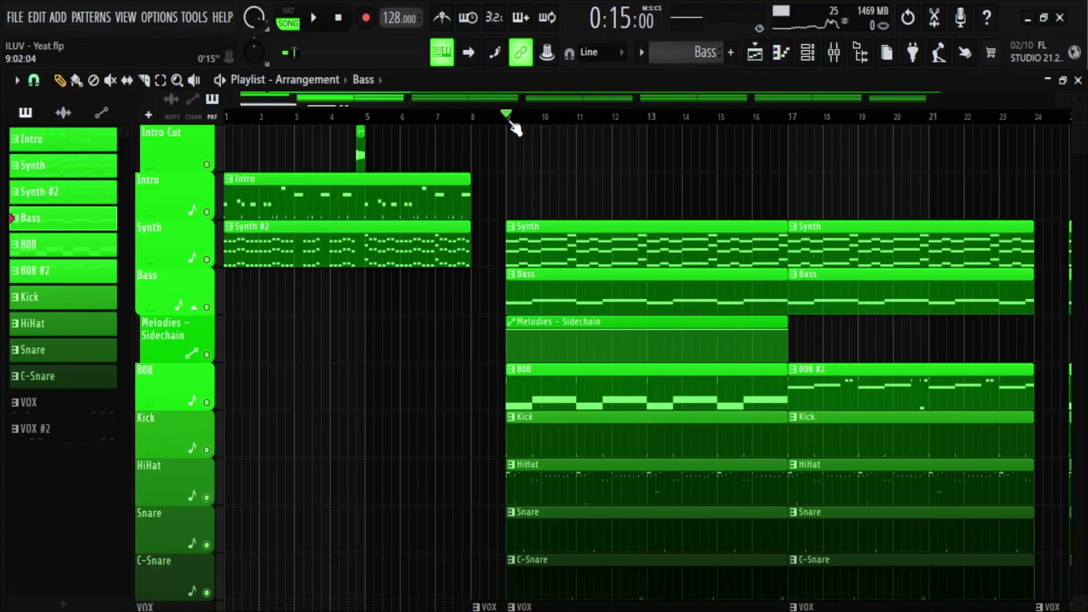
scroll(615, 234, "up", 1)
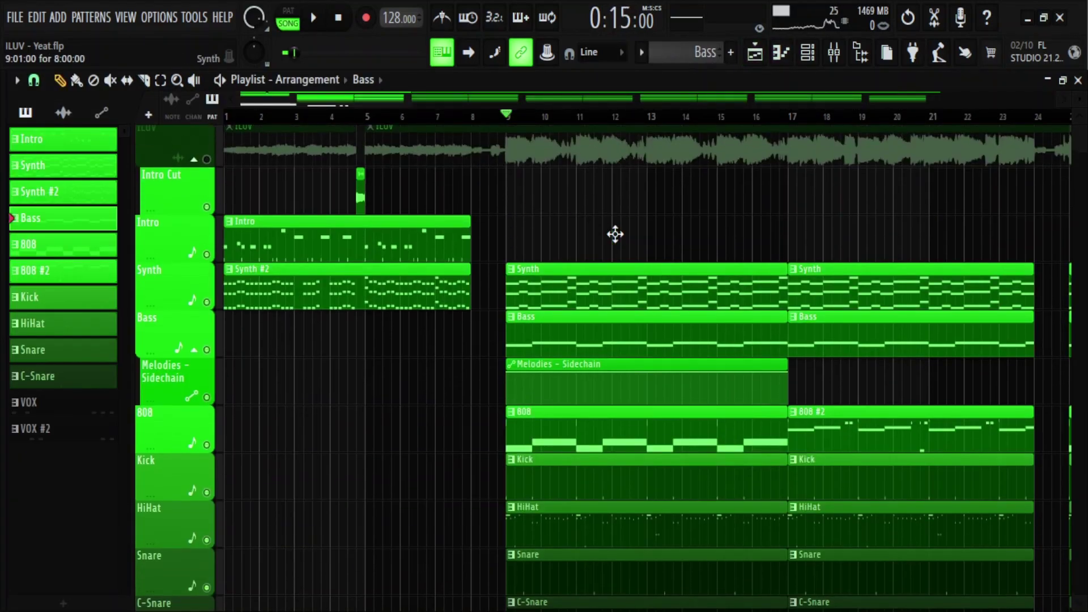
scroll(615, 234, "down", 3)
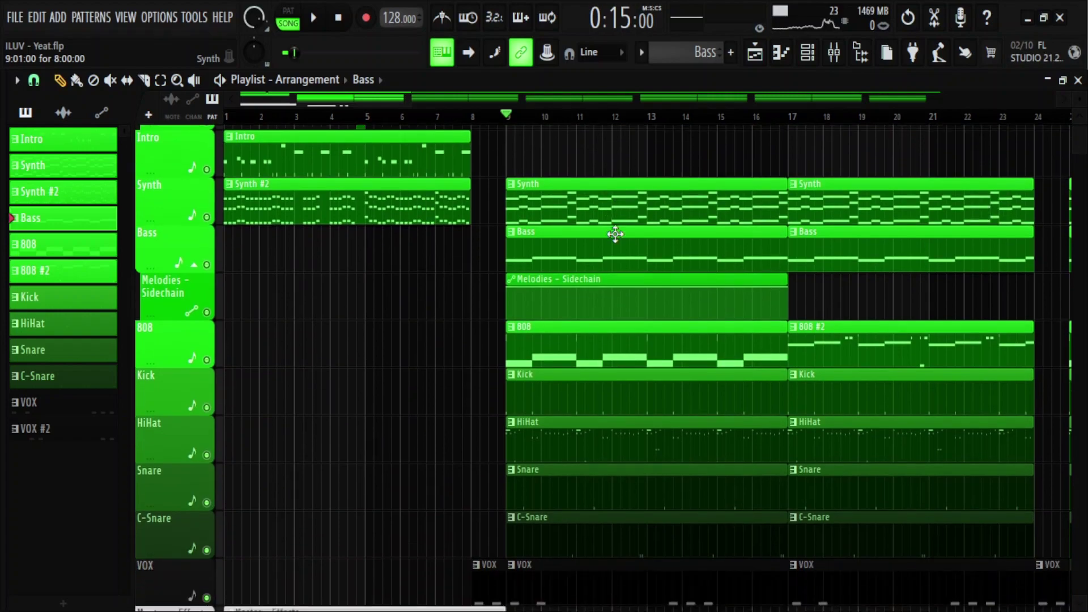
scroll(544, 116, "up", 6)
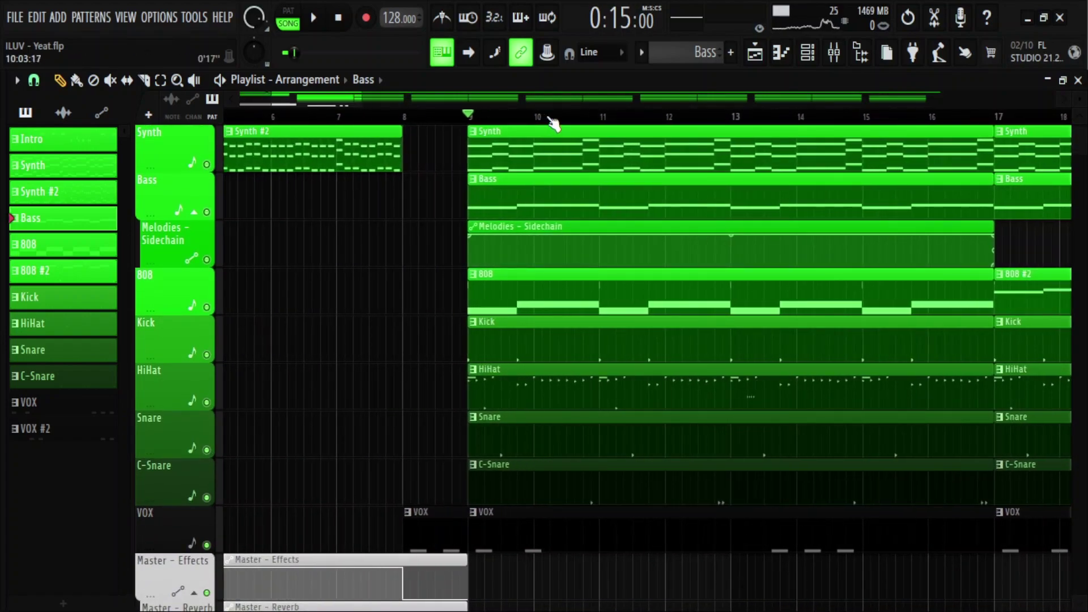
Open the Synth pattern's Serum notes and listen to them in pattern mode
double_click(512, 147)
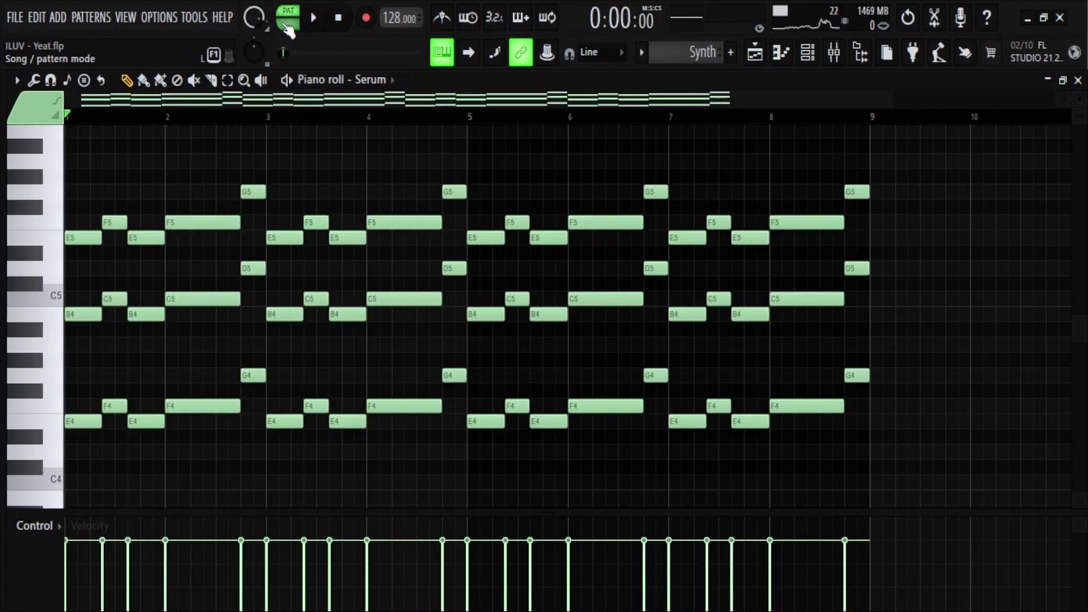
key("space")
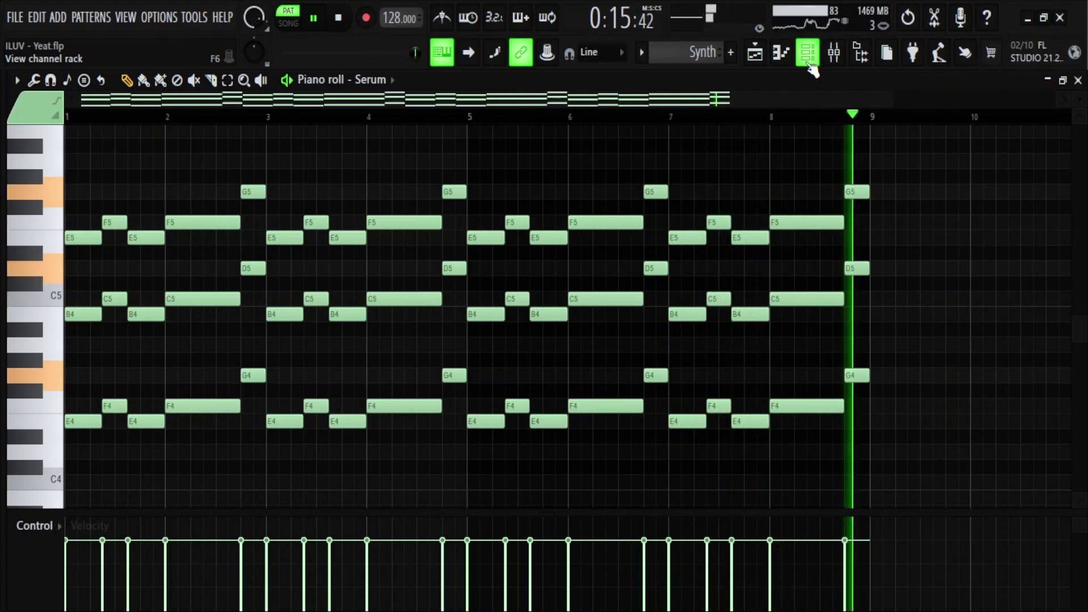
key("space")
Play the Bass pattern and examine its Electra notes
scroll(702, 54, "down", 2)
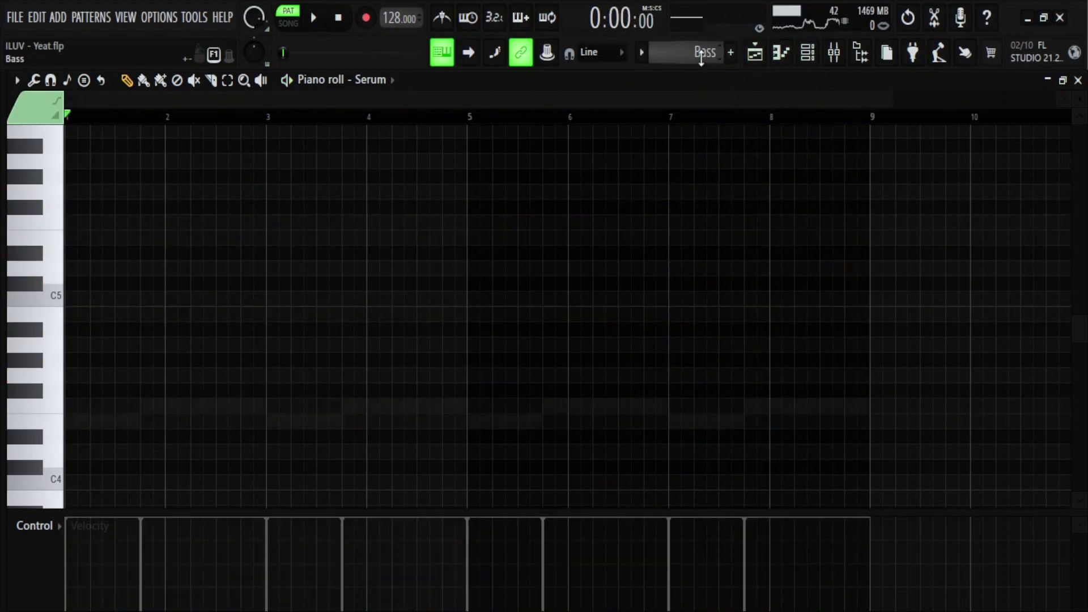
scroll(389, 79, "down", 1)
scroll(374, 227, "down", 3)
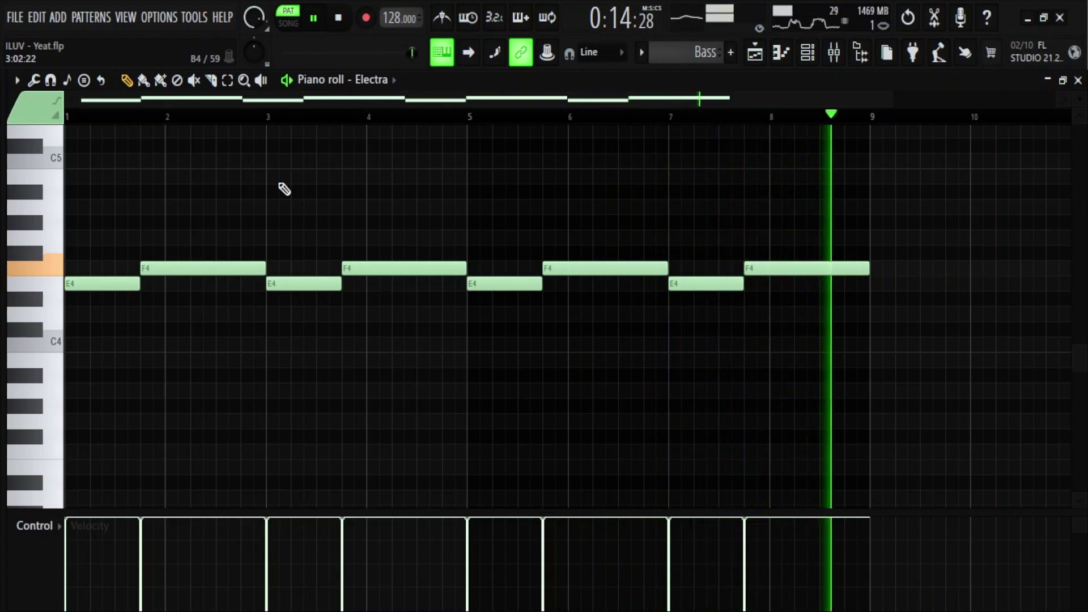
Examine the Pluck [Rackz Got Me] and 808 [ILUV 01] notes of the 808 pattern
key("Down")
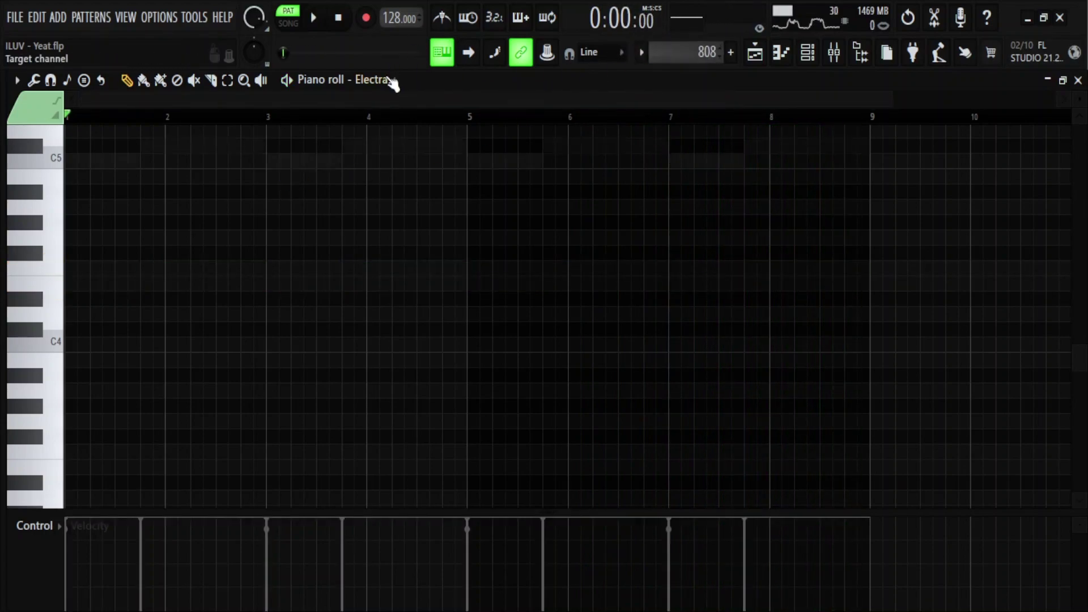
scroll(437, 226, "up", 5)
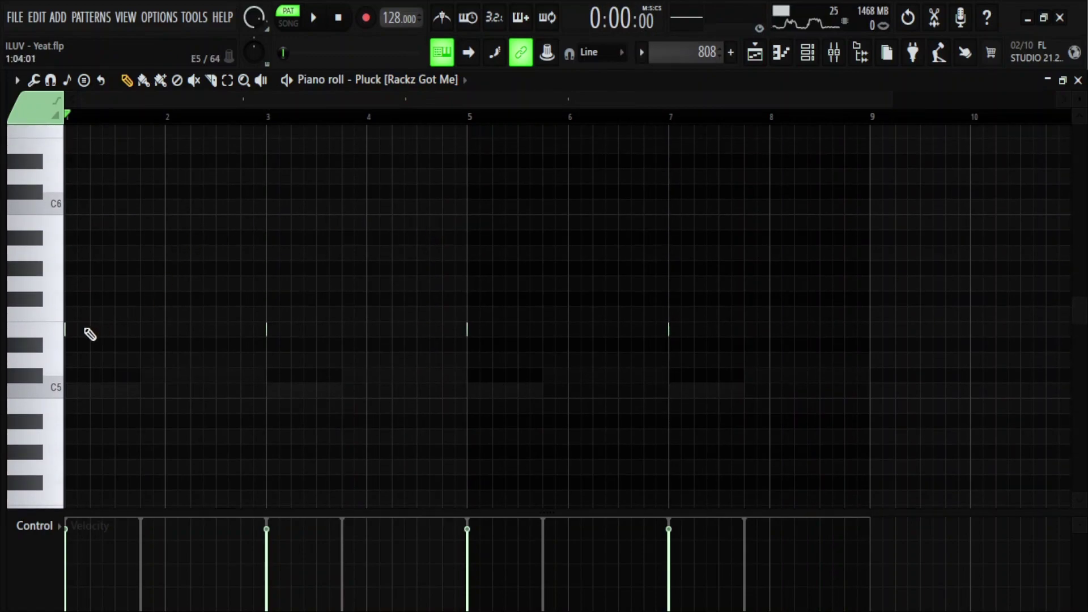
scroll(420, 80, "up", 1)
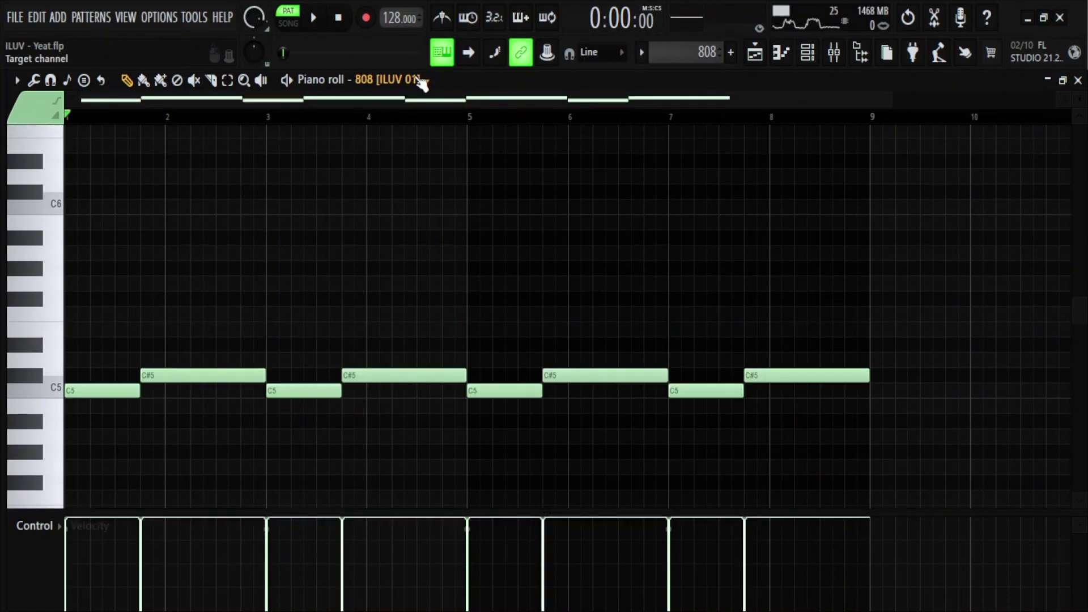
Play the 808 #2 pattern and compare its 808 [ILUV 01] and 808 [ILUV 02] notes
scroll(381, 219, "down", 1)
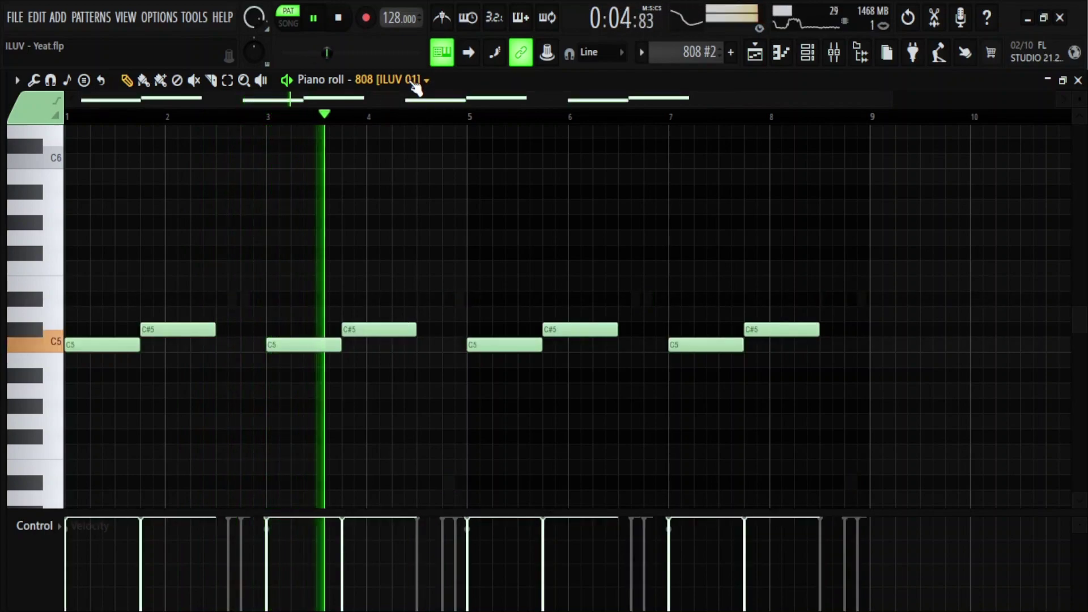
scroll(417, 86, "down", 1)
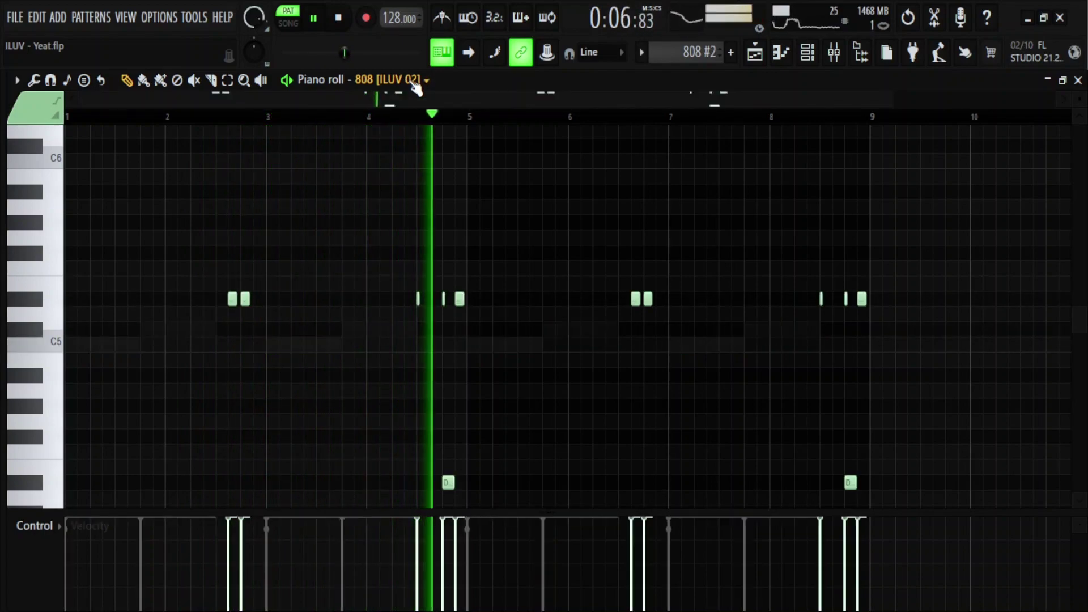
scroll(417, 86, "up", 1)
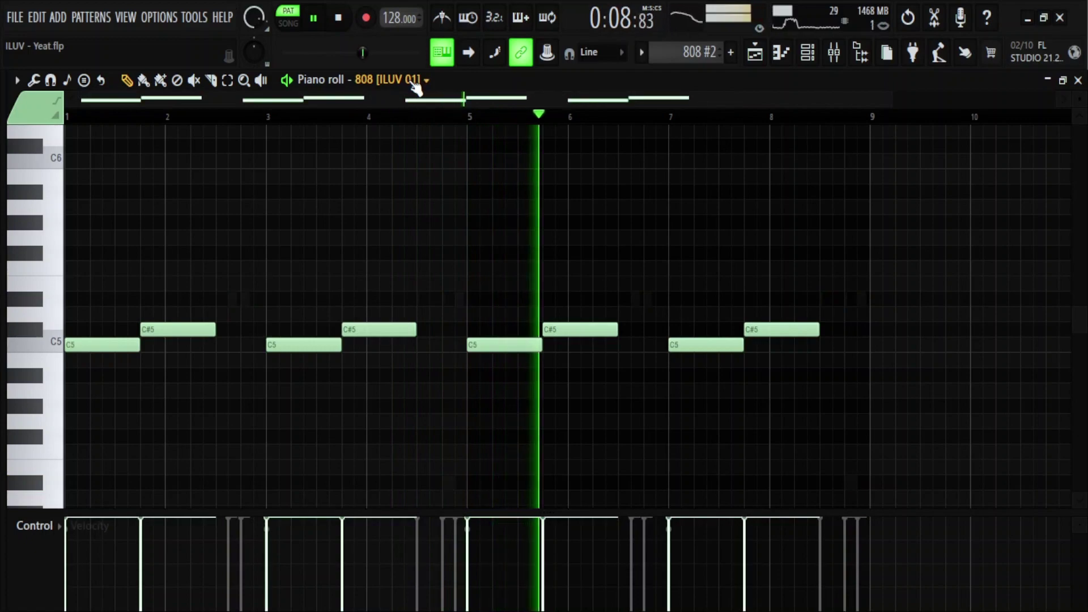
scroll(417, 86, "down", 1)
scroll(452, 414, "up", 3)
scroll(452, 414, "down", 3)
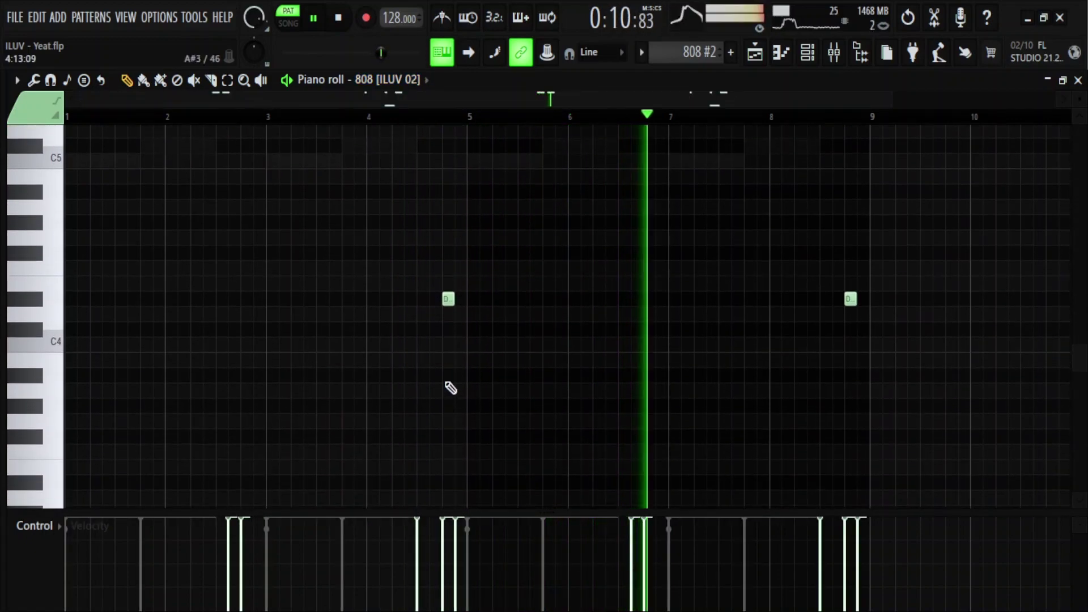
Set the velocity of both D#4 notes in the 808 #2 pattern's 808 [ILUV 02] channel to 50%
left_click(44, 304)
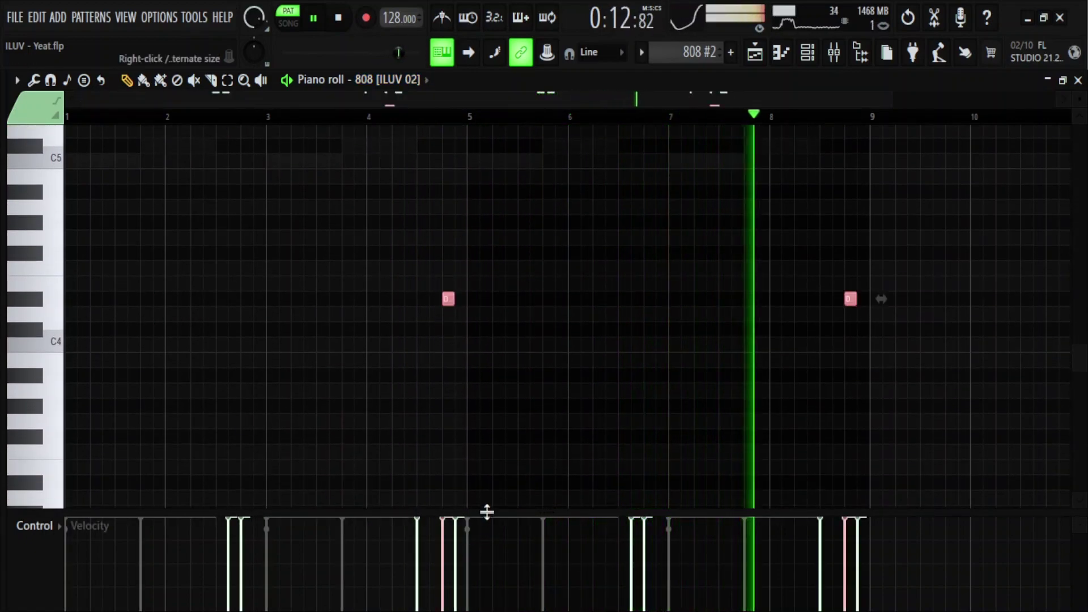
left_click_drag(486, 512, 479, 116)
left_click_drag(443, 367, 448, 375)
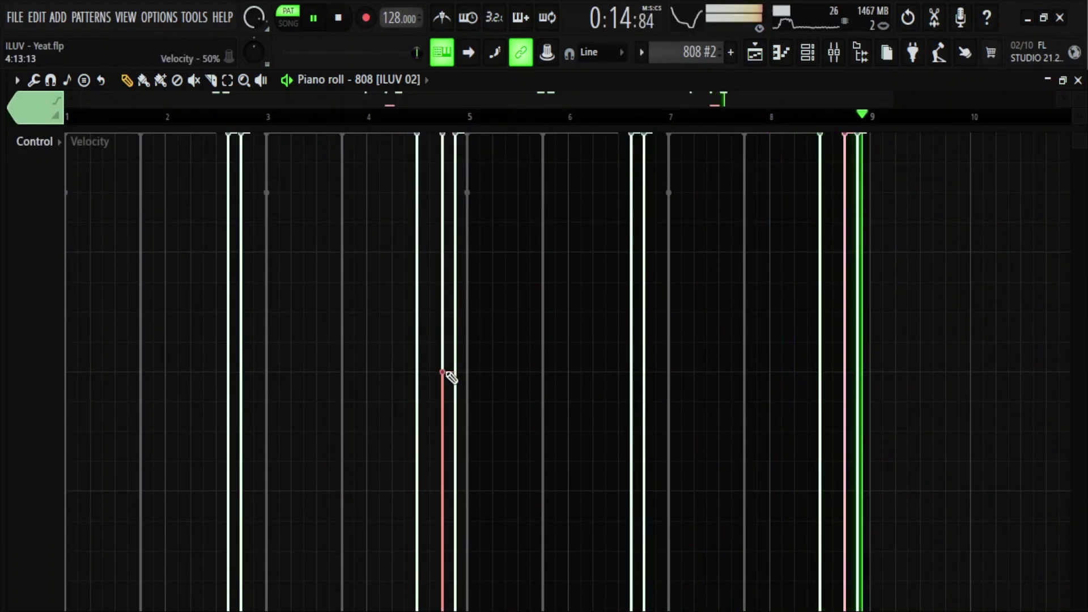
left_click(424, 119)
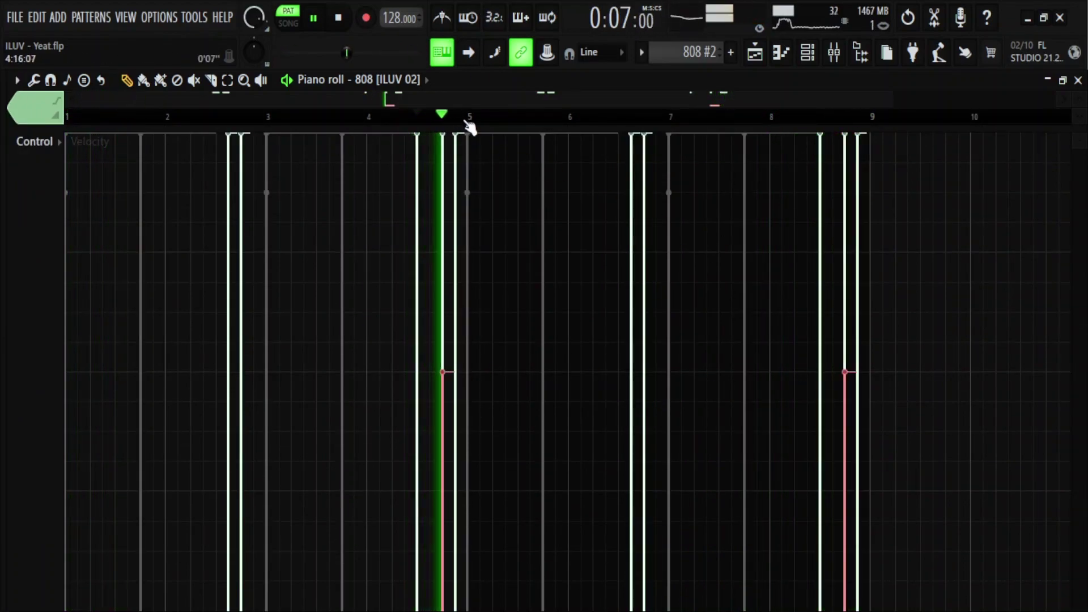
double_click(468, 129)
Set the velocity of the two very short D#5 notes that start together with the D#4 notes to 75%
scroll(450, 122, "up", 3)
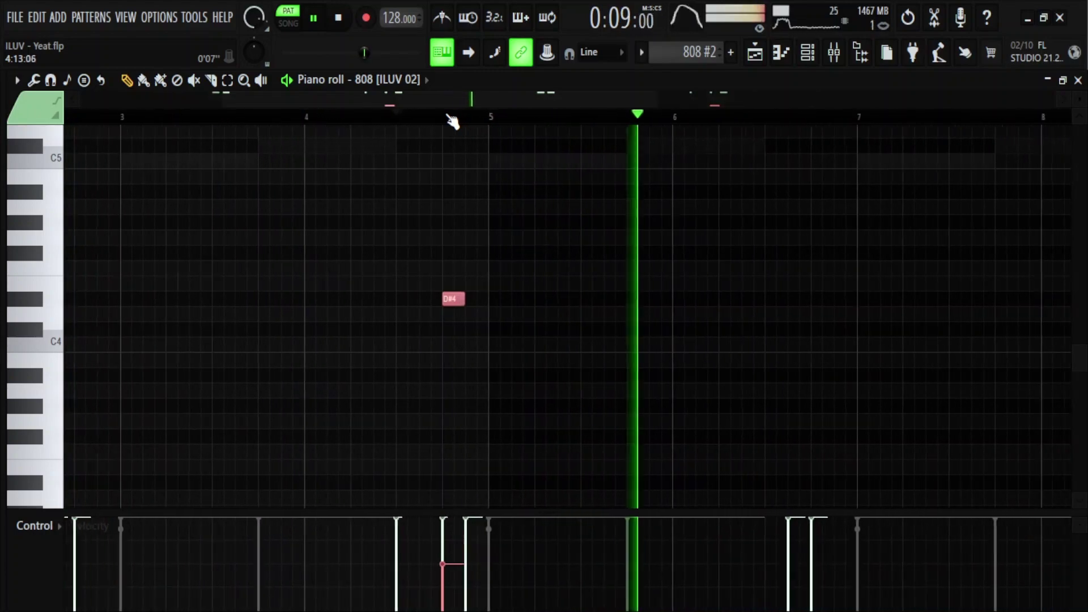
scroll(452, 120, "down", 2)
scroll(485, 311, "up", 4)
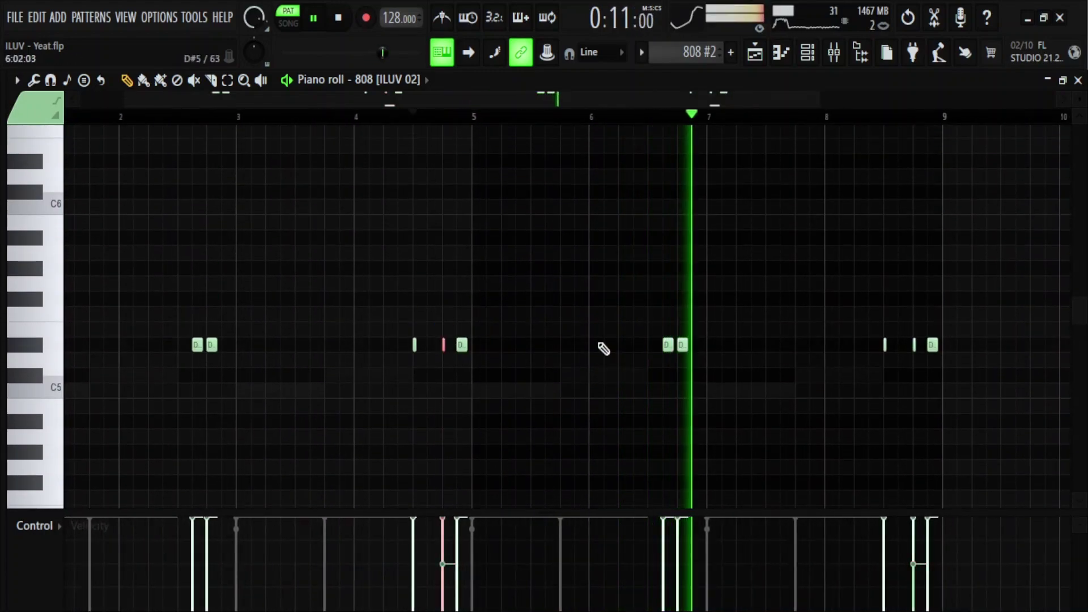
double_click(507, 519)
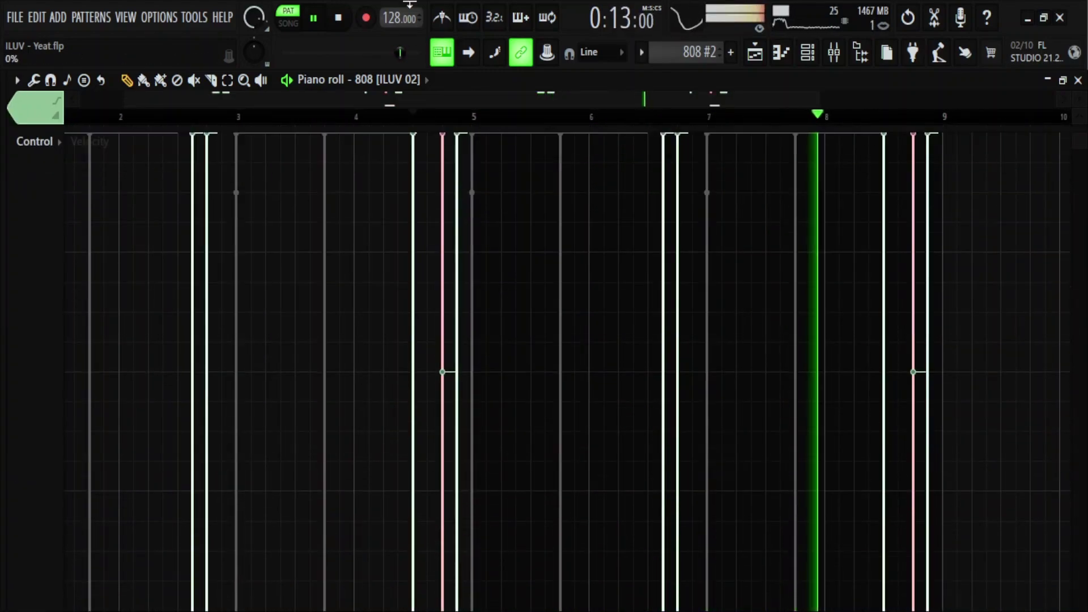
left_click(443, 253)
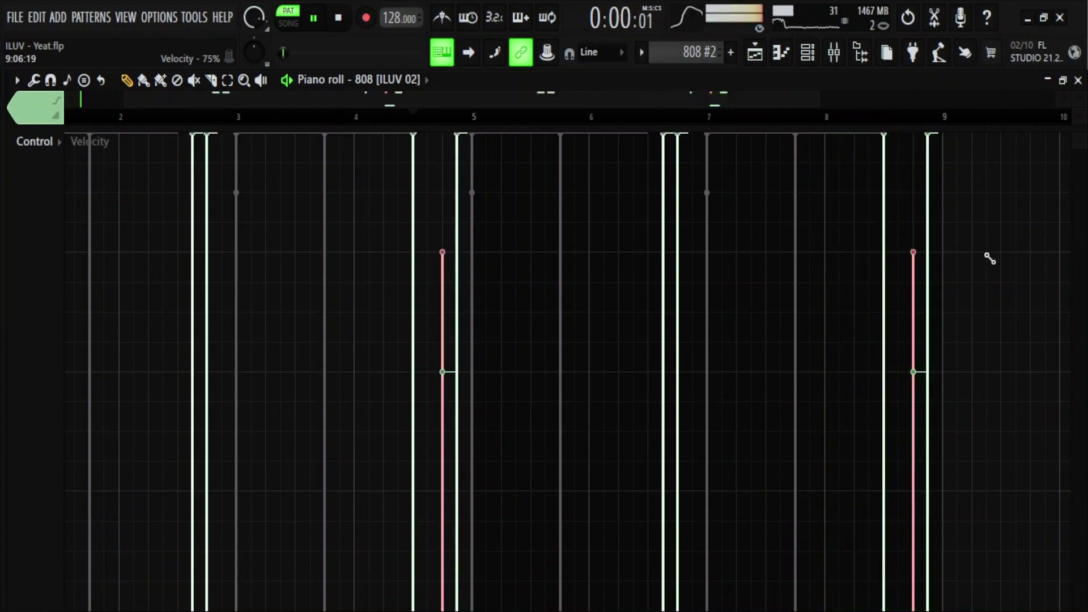
double_click(793, 130)
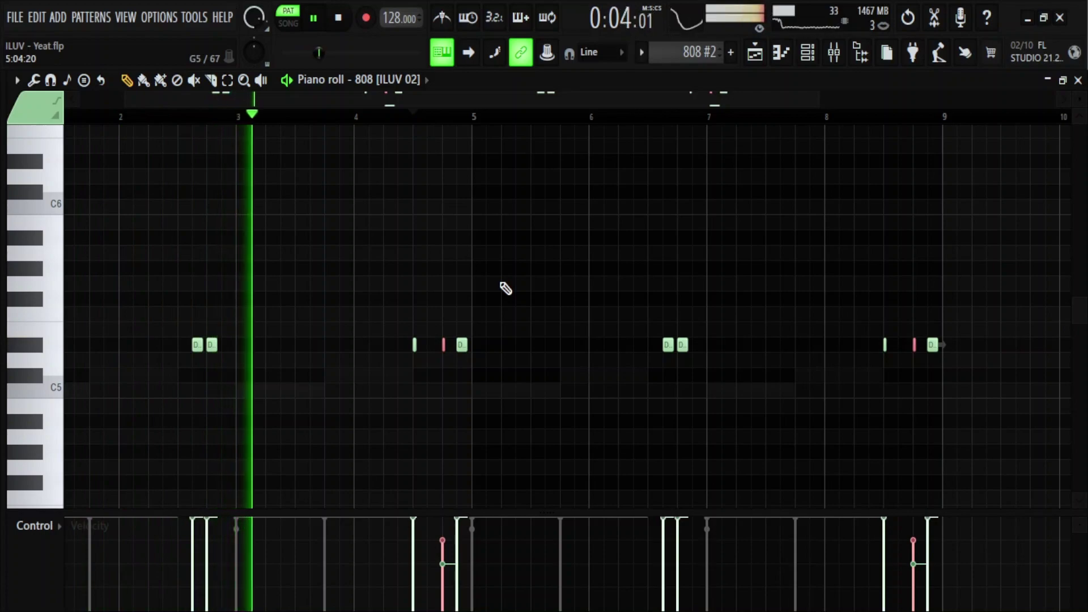
Play the Kick pattern and review its Kick [ILUV] notes
scroll(505, 289, "down", 3)
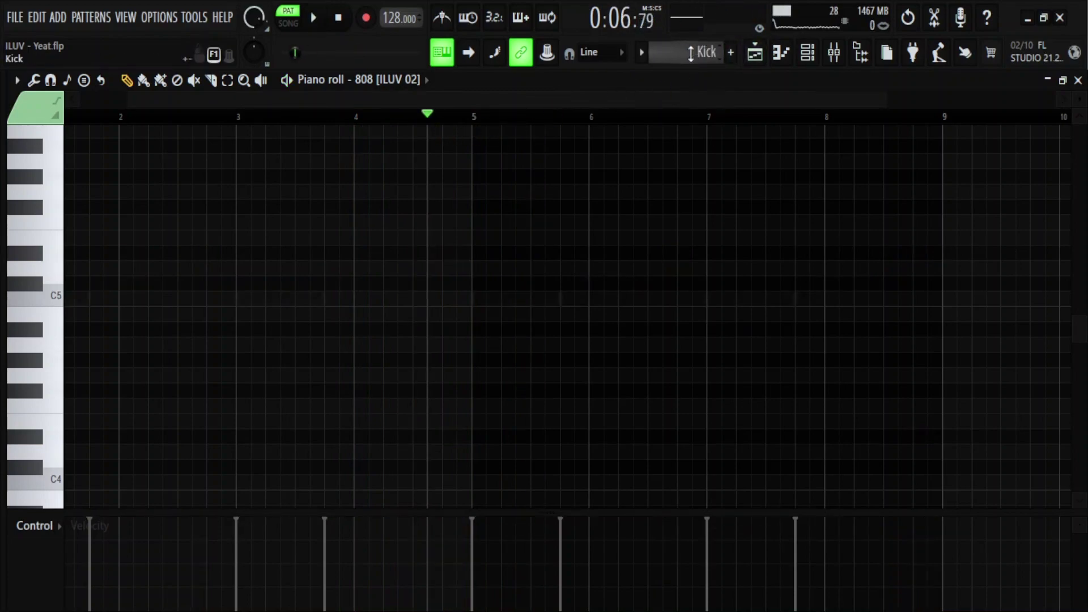
key("space")
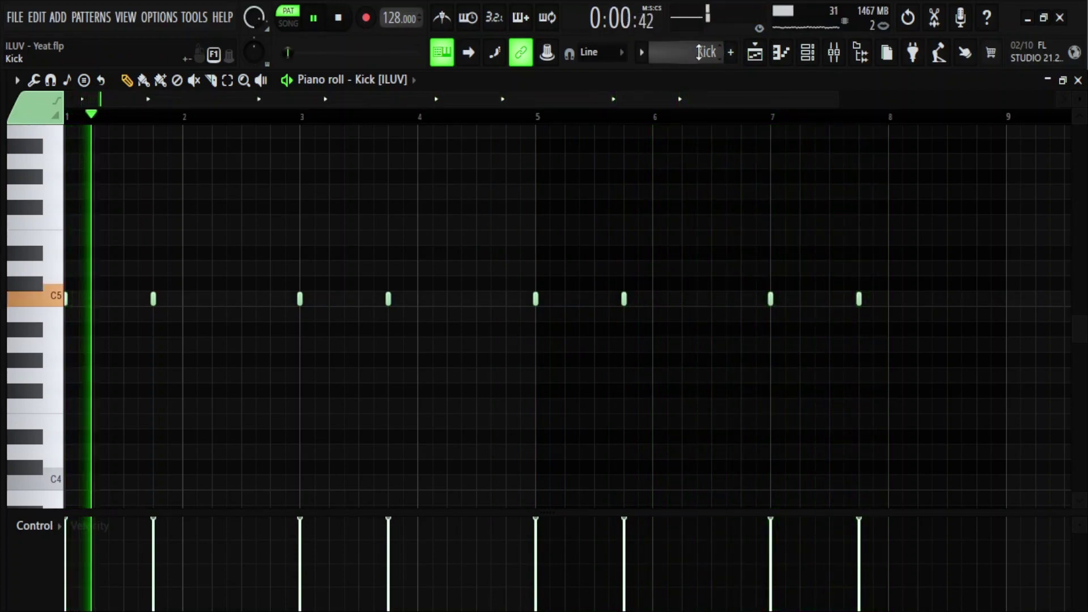
Duplicate the first four bars of HiHat [Cardiak 1] notes in the HiHat pattern into the four bars starting at bar 5
scroll(703, 52, "down", 2)
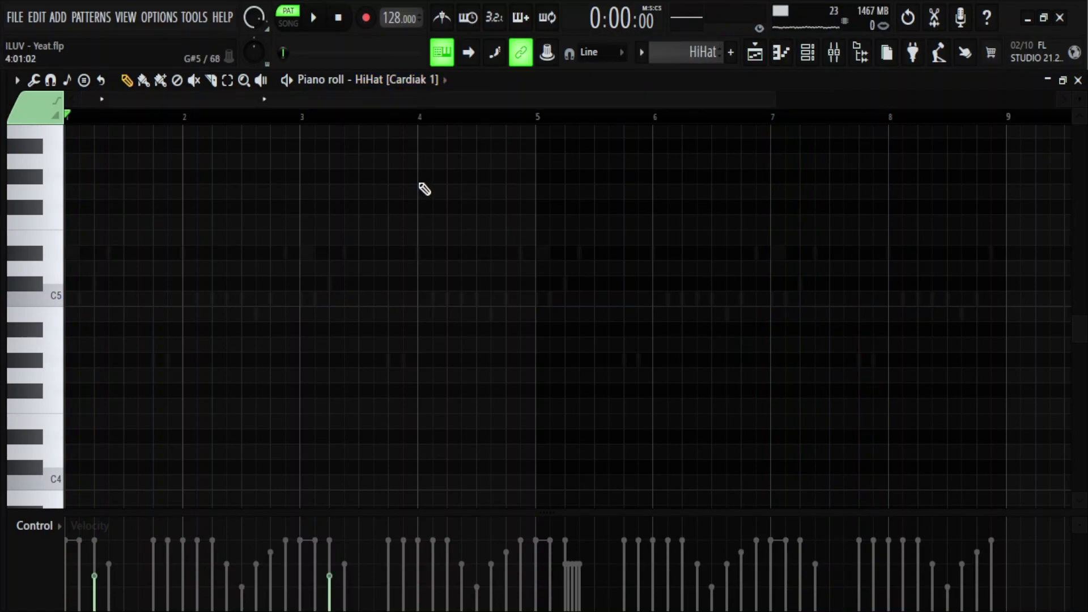
scroll(409, 96, "down", 1)
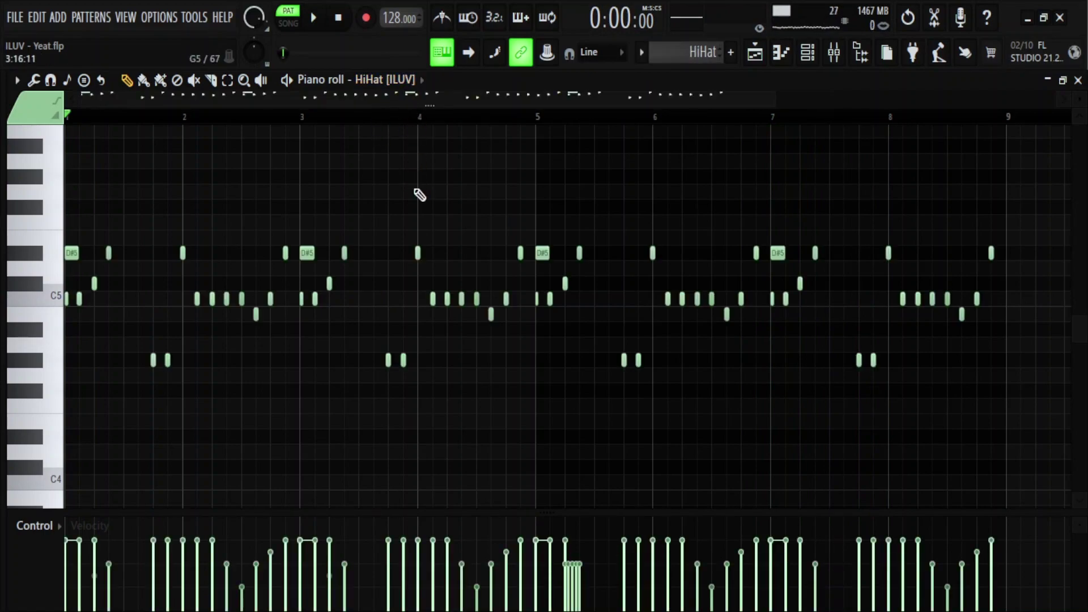
scroll(414, 79, "up", 1)
scroll(401, 211, "down", 4)
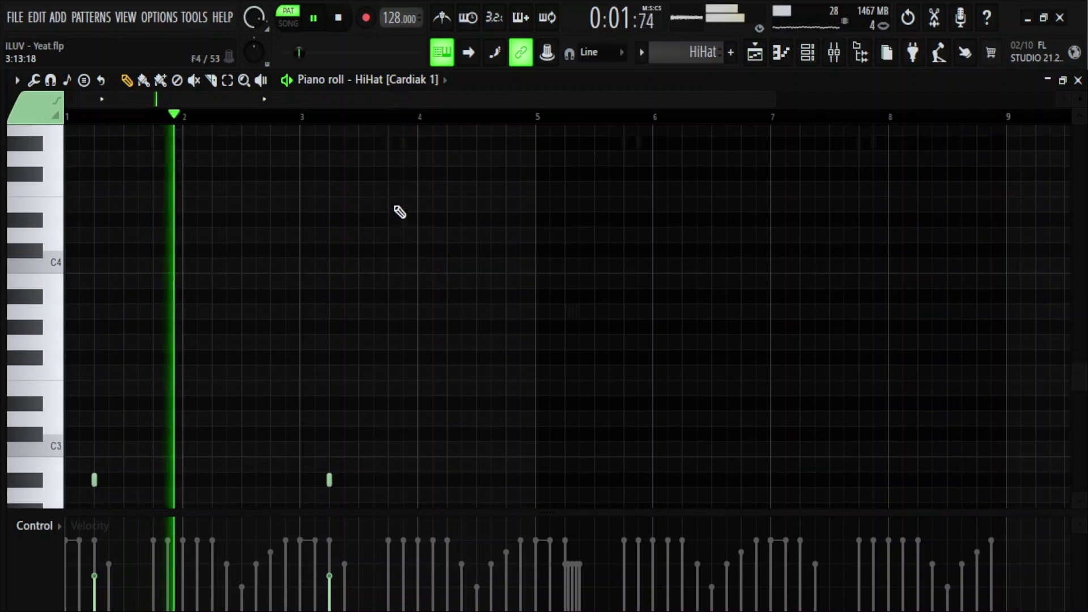
scroll(400, 212, "down", 2)
left_click_drag(538, 117, 3, 117)
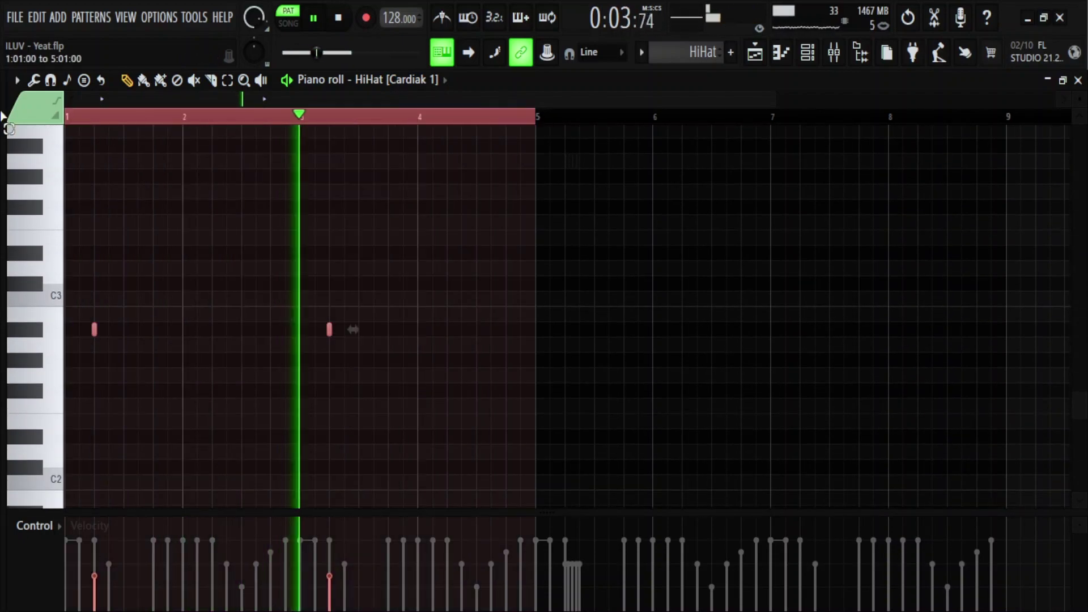
key("ctrl+b")
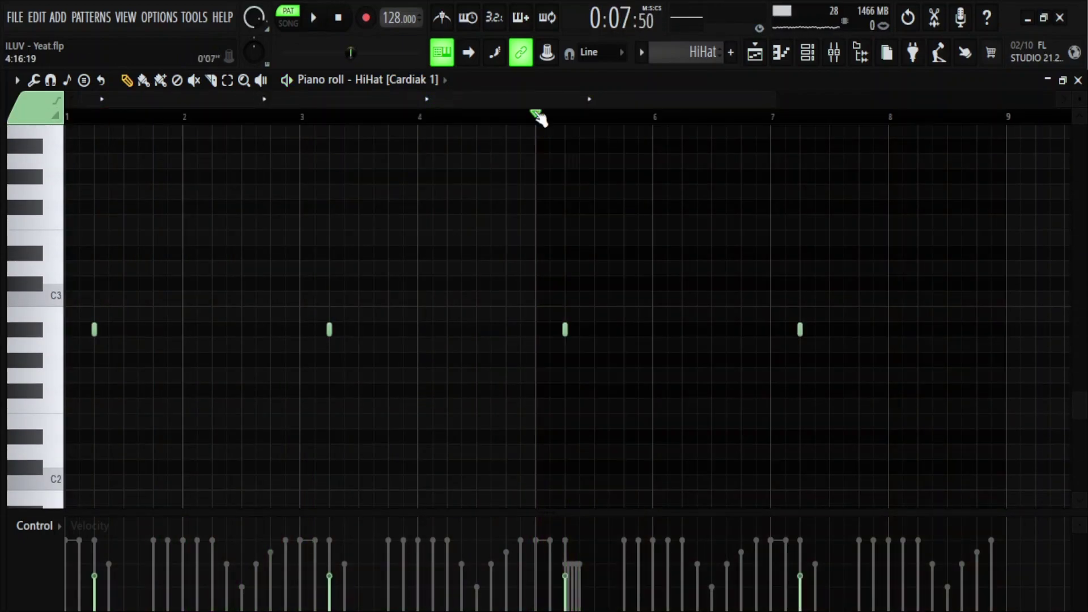
Play the HiHat pattern through and examine the pitches and the short roll in its HiHat [ILUV] notes
scroll(442, 85, "down", 1)
key("space")
scroll(519, 270, "up", 7)
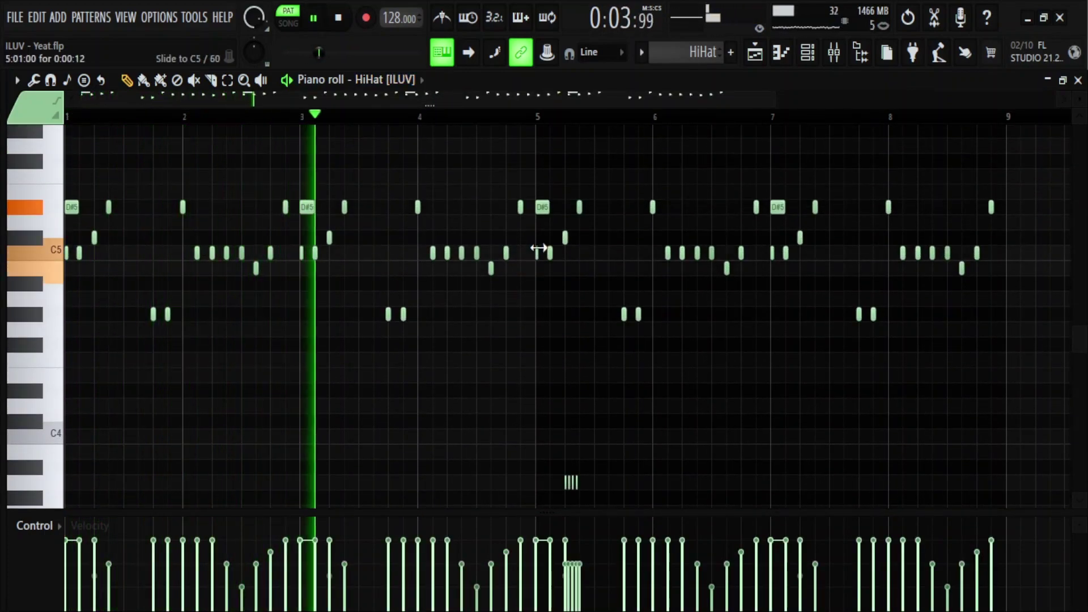
scroll(544, 253, "down", 1)
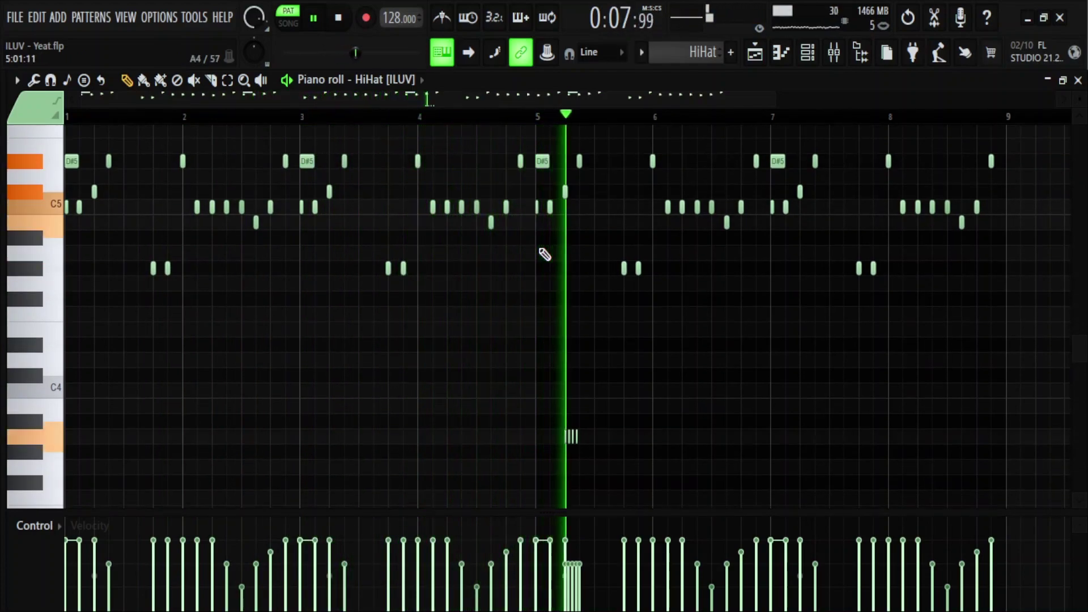
scroll(545, 255, "down", 1)
scroll(544, 255, "down", 2)
scroll(545, 255, "up", 2)
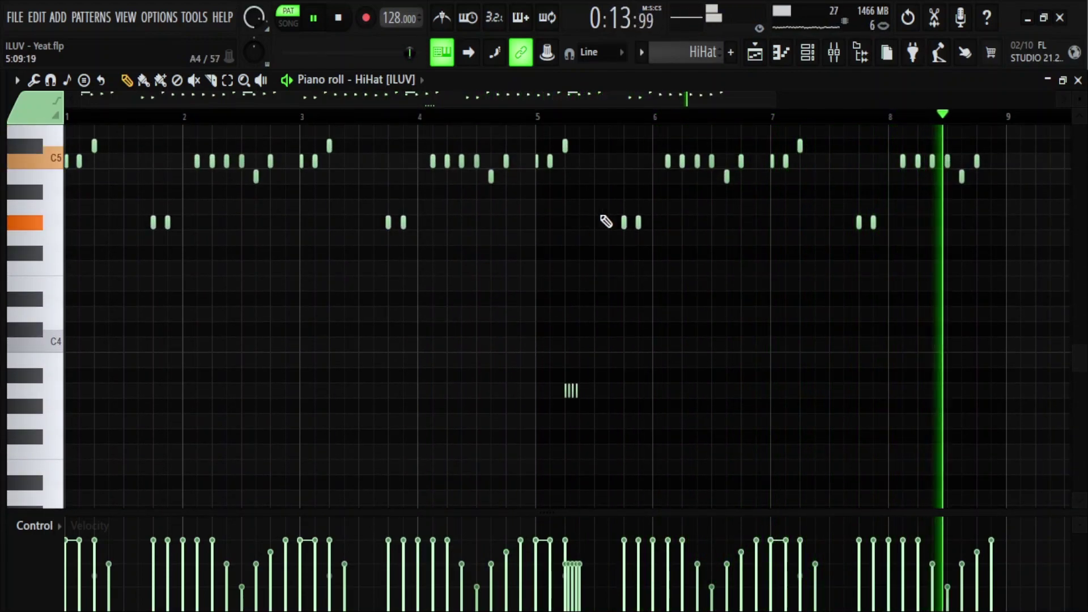
scroll(724, 227, "up", 1)
key("space")
Play the Snare pattern and review its Snare [ILUV 01] notes
scroll(683, 56, "down", 1)
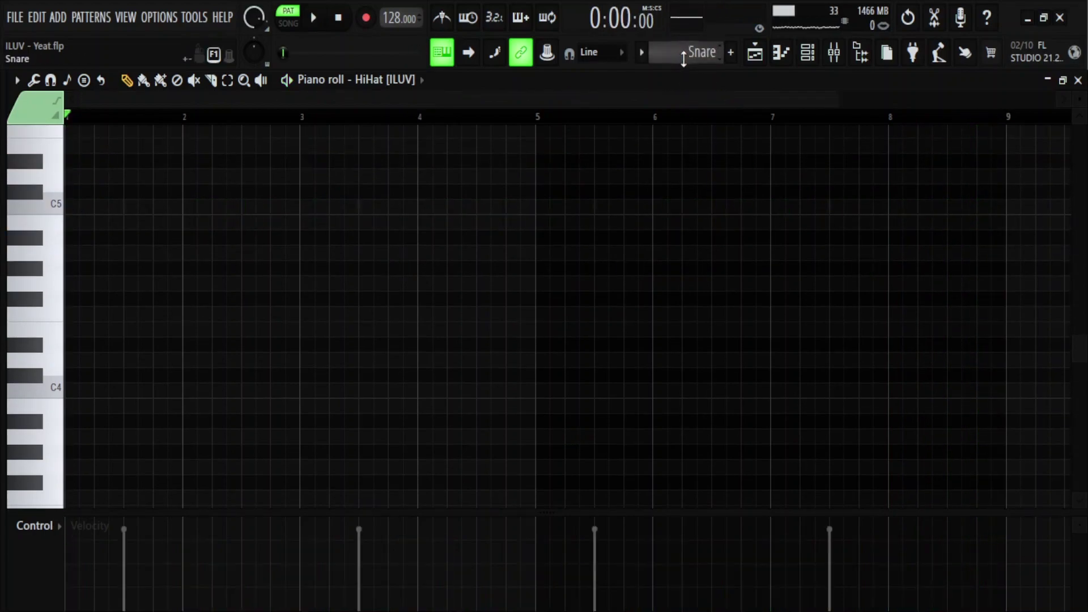
scroll(476, 253, "up", 2)
key("space")
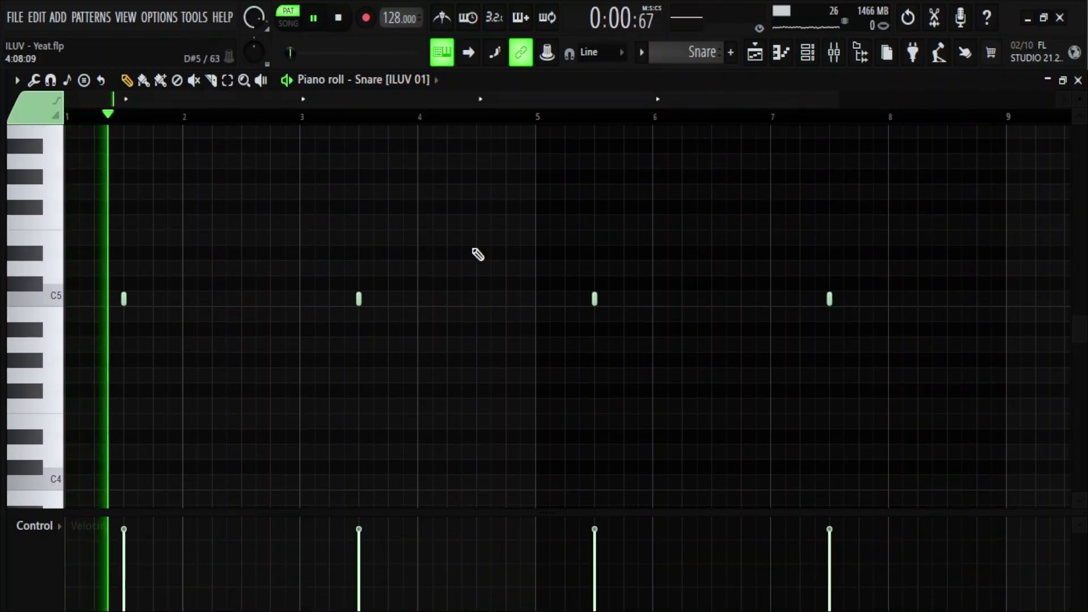
Compare the C-Snare pattern's Snare [ILUV 02] notes with the Snare pattern during playback
scroll(693, 51, "down", 1)
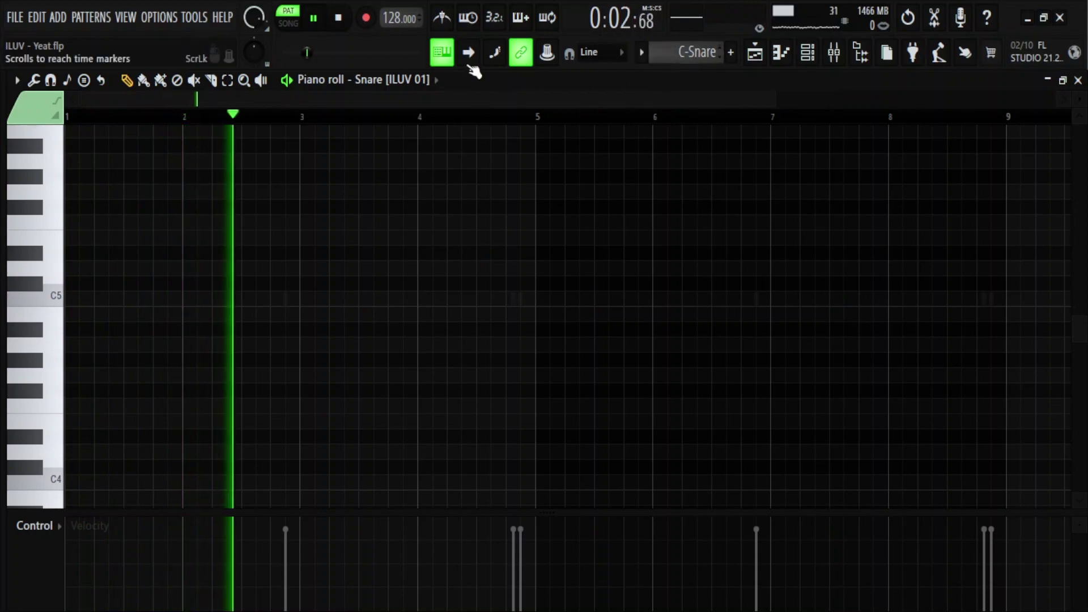
scroll(688, 51, "down", 1)
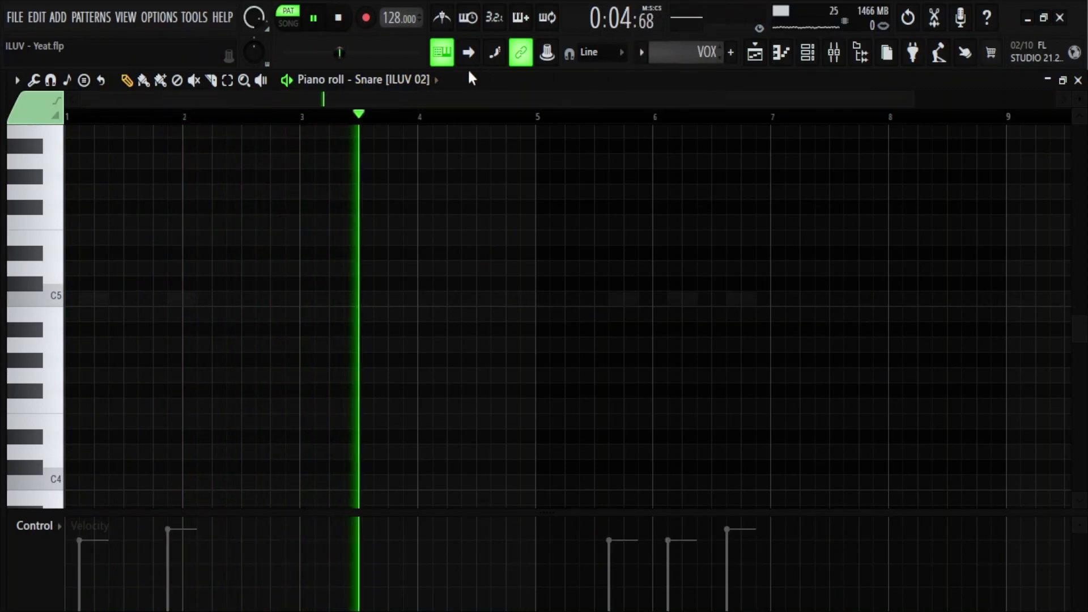
scroll(689, 48, "up", 1)
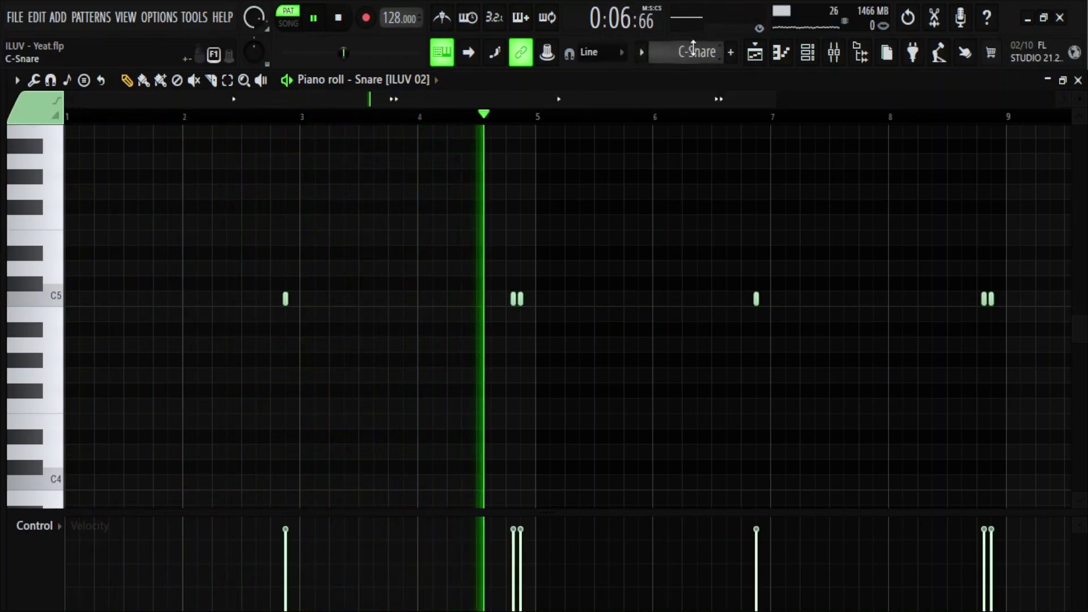
scroll(692, 50, "up", 1)
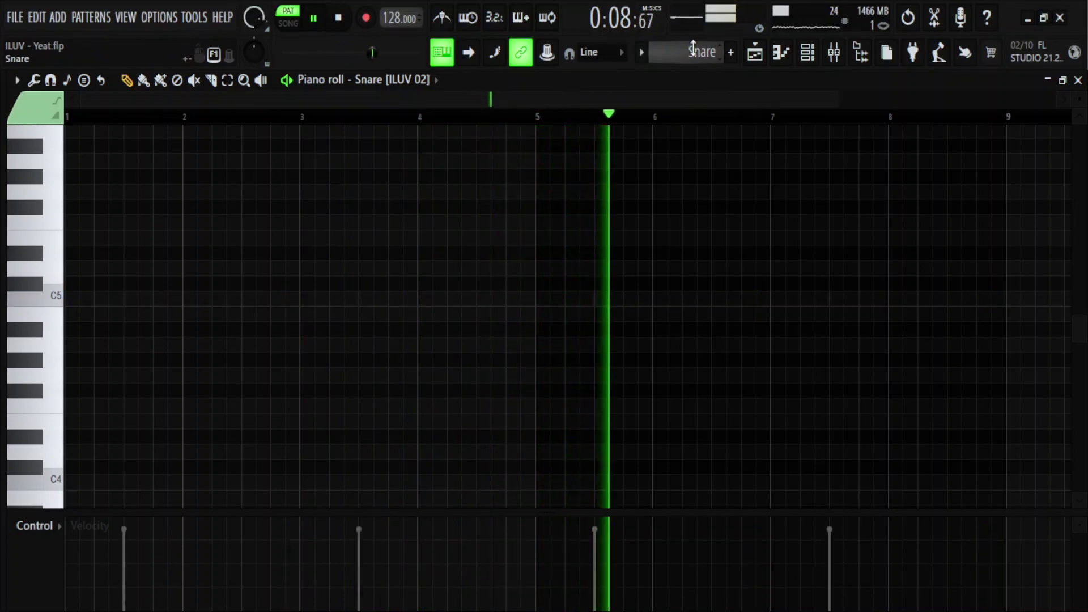
scroll(693, 50, "down", 1)
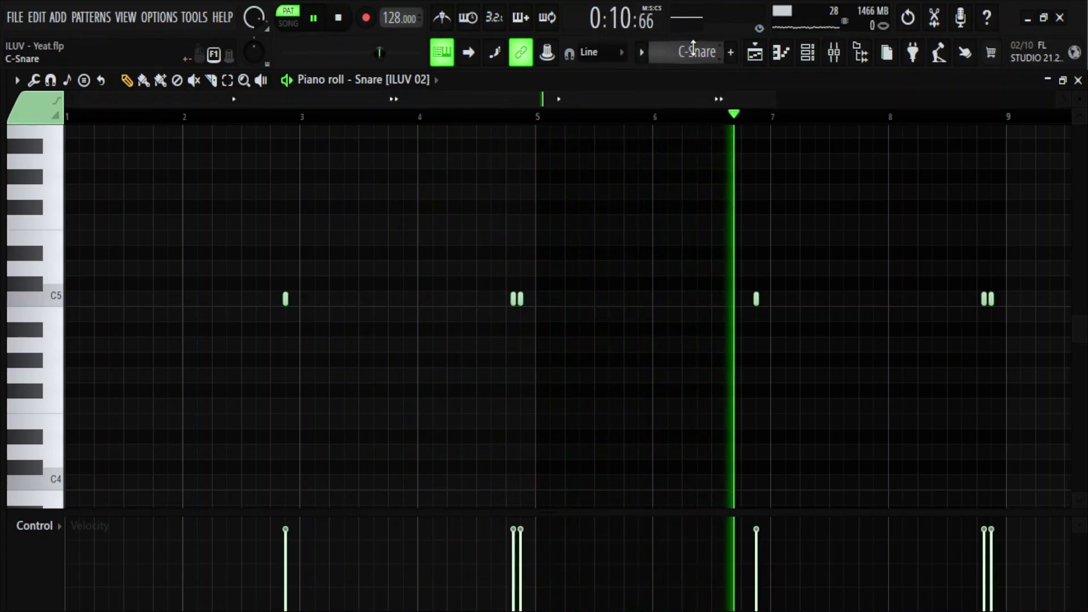
scroll(693, 50, "up", 1)
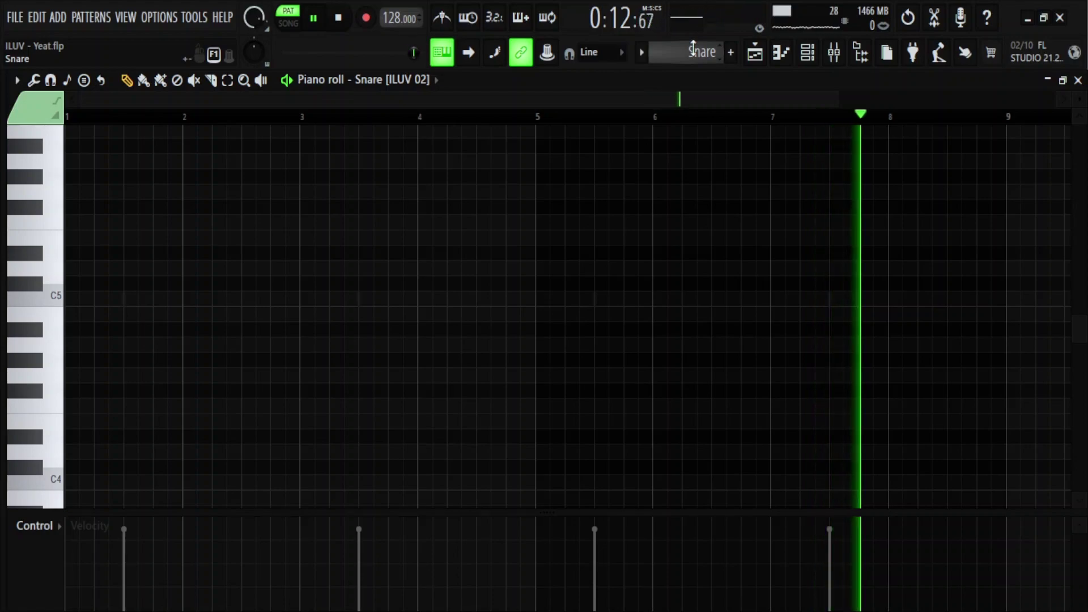
Play the VOX and VOX #2 patterns and review their VOX [ILUV] notes
scroll(693, 50, "down", 1)
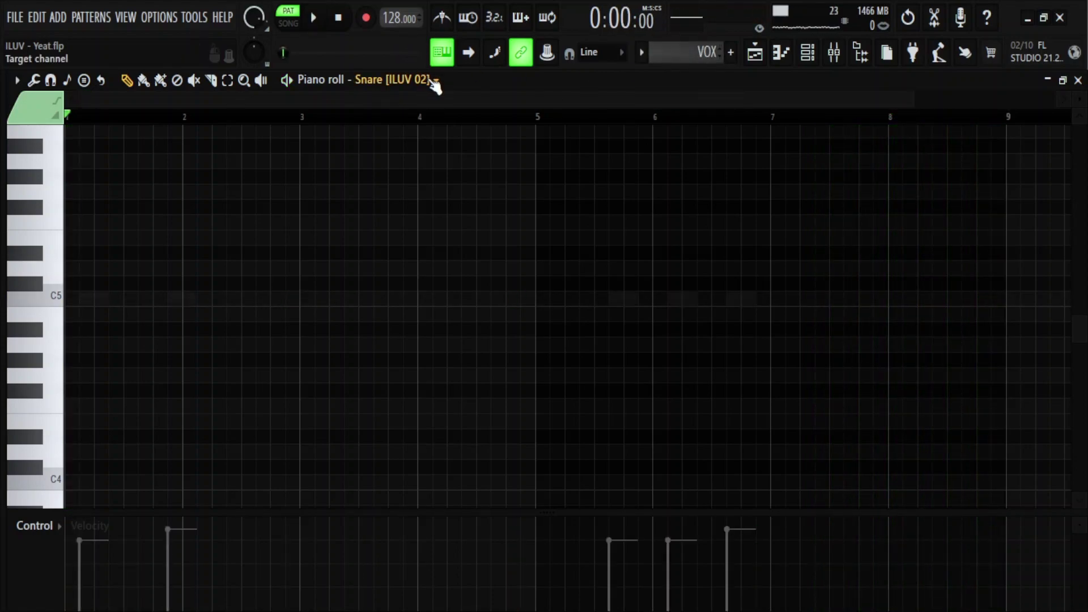
scroll(402, 246, "up", 2)
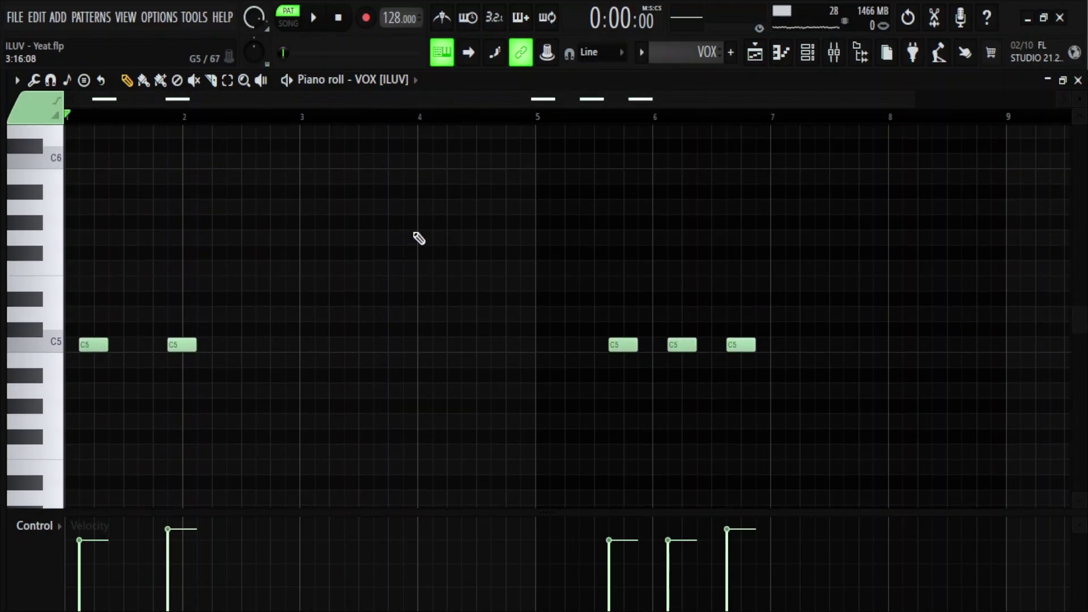
key("space")
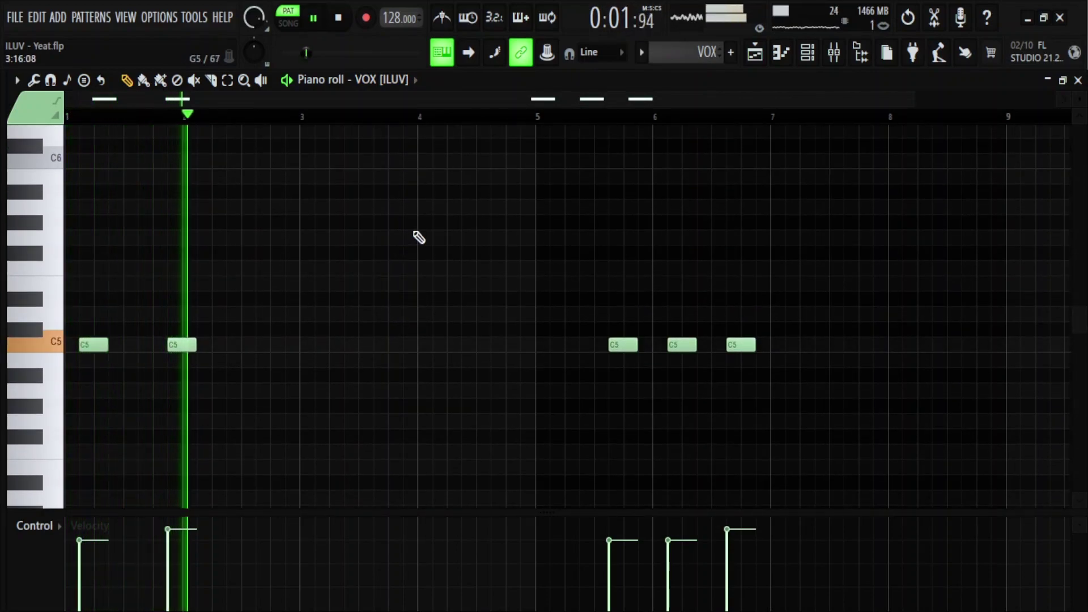
left_click(585, 117)
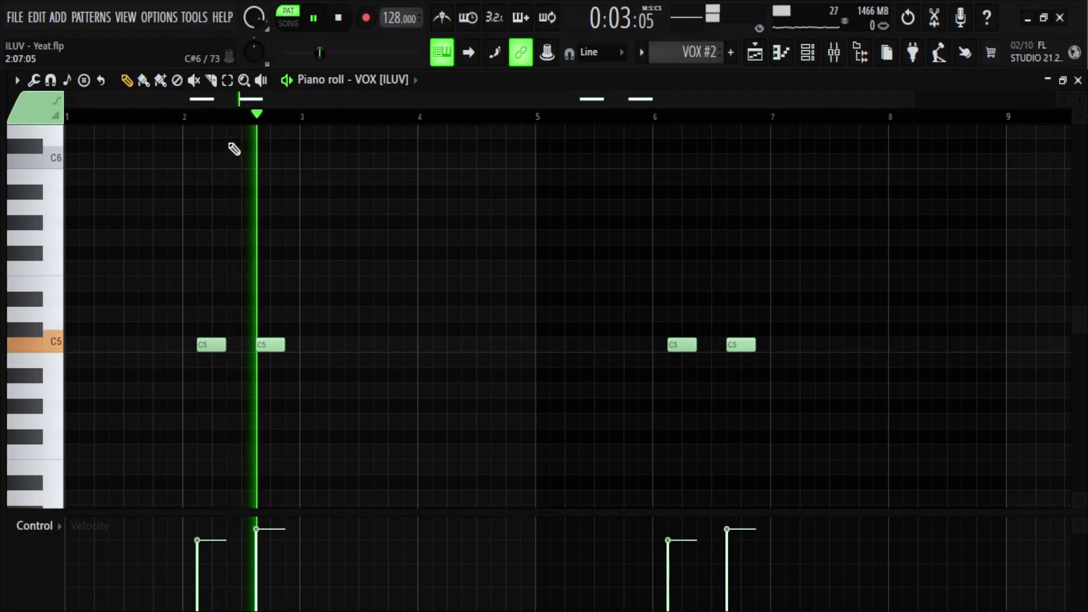
Examine the song arrangement in the playlist through to the final section with the VOX #2 clip at bar 89
left_click(766, 63)
scroll(491, 119, "down", 5)
key("space")
scroll(898, 148, "right", 15)
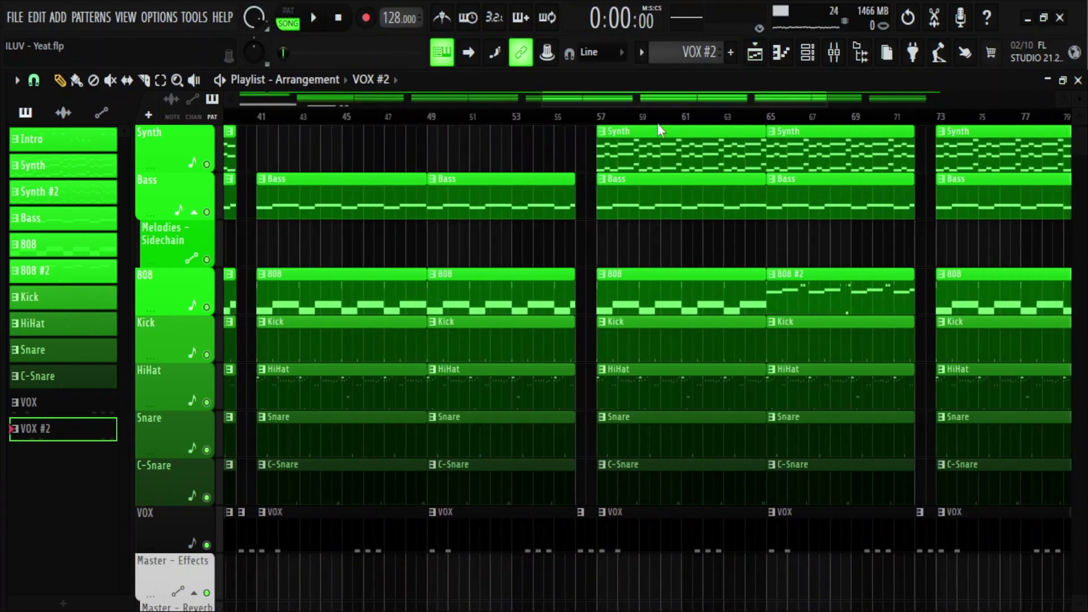
right_click(561, 518)
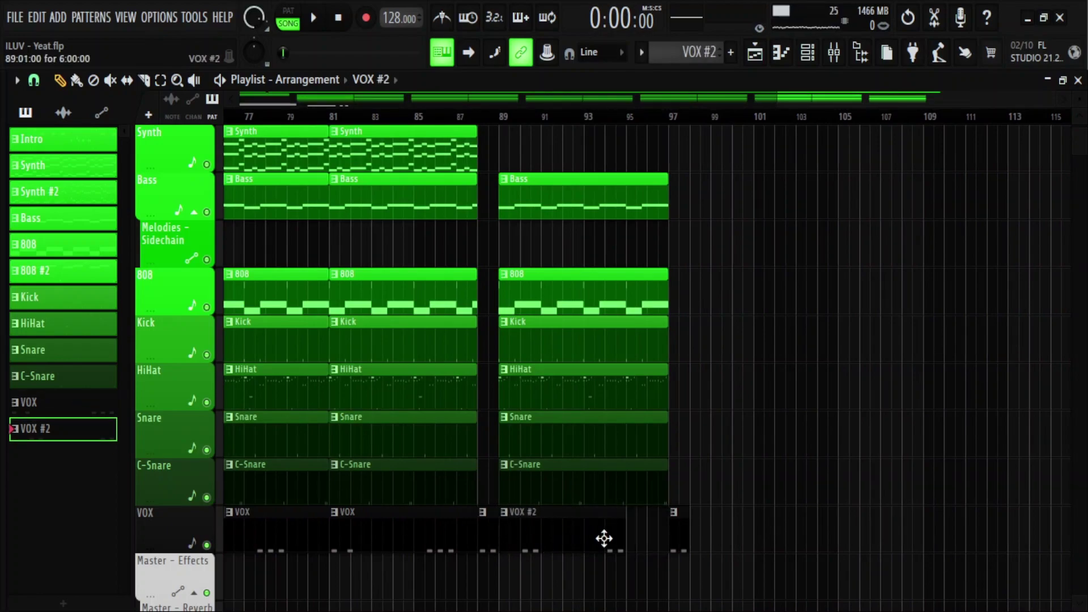
scroll(590, 418, "up", 3)
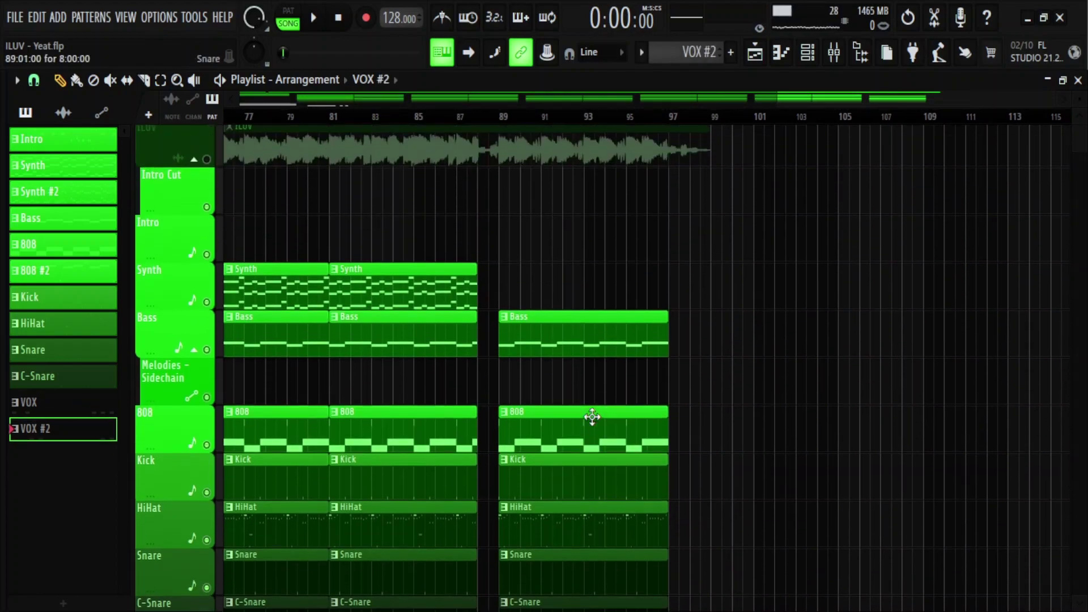
Return to the start of the arrangement with shorter playlist tracks and play the intro section
left_click_drag(830, 102, 365, 148)
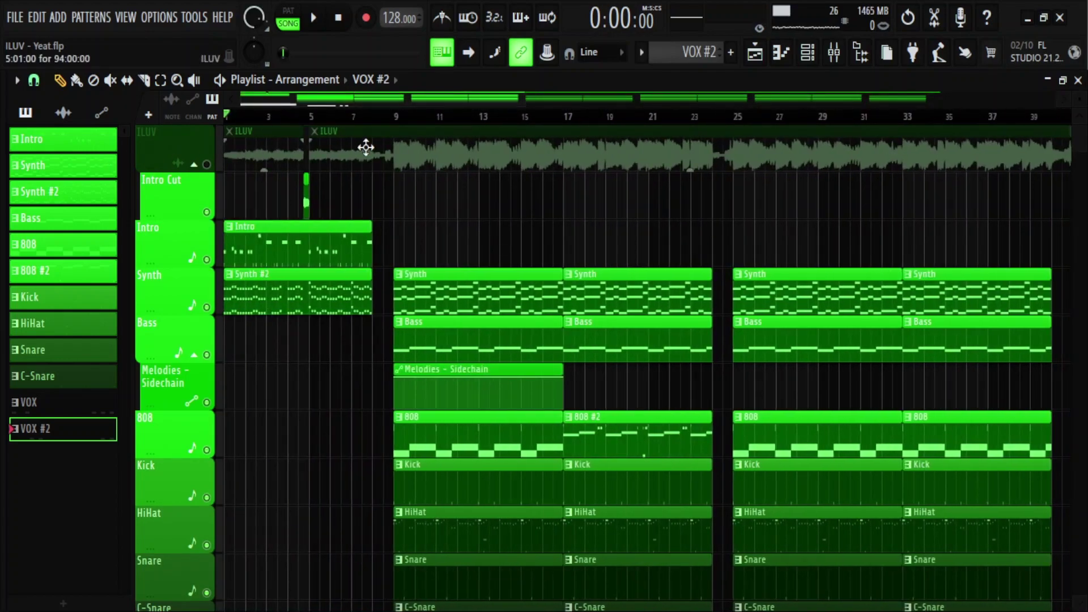
scroll(261, 212, "down", 1)
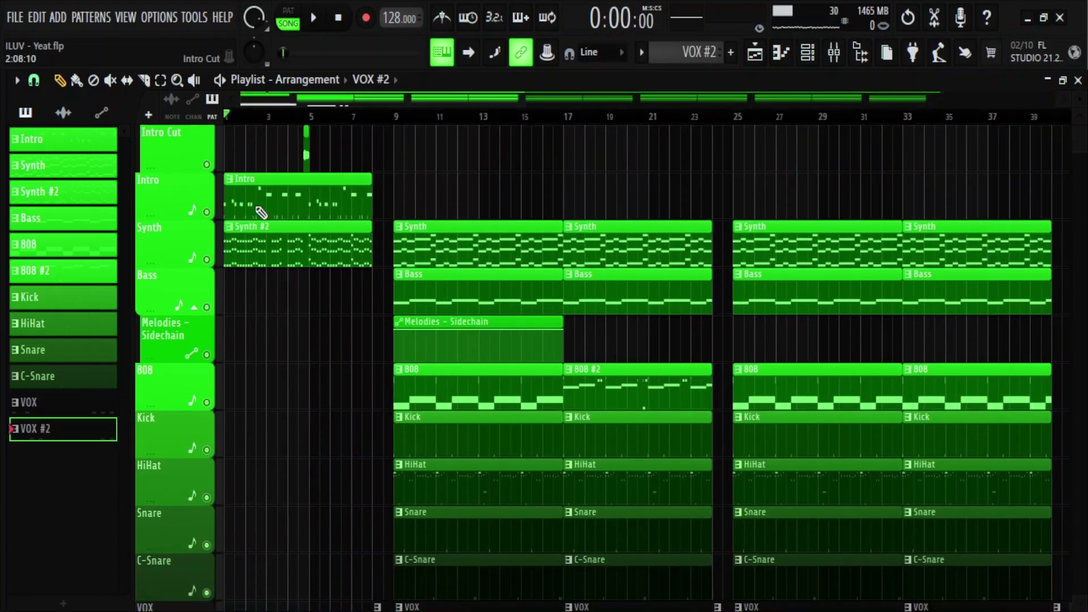
left_click_drag(1080, 104, 1080, 96)
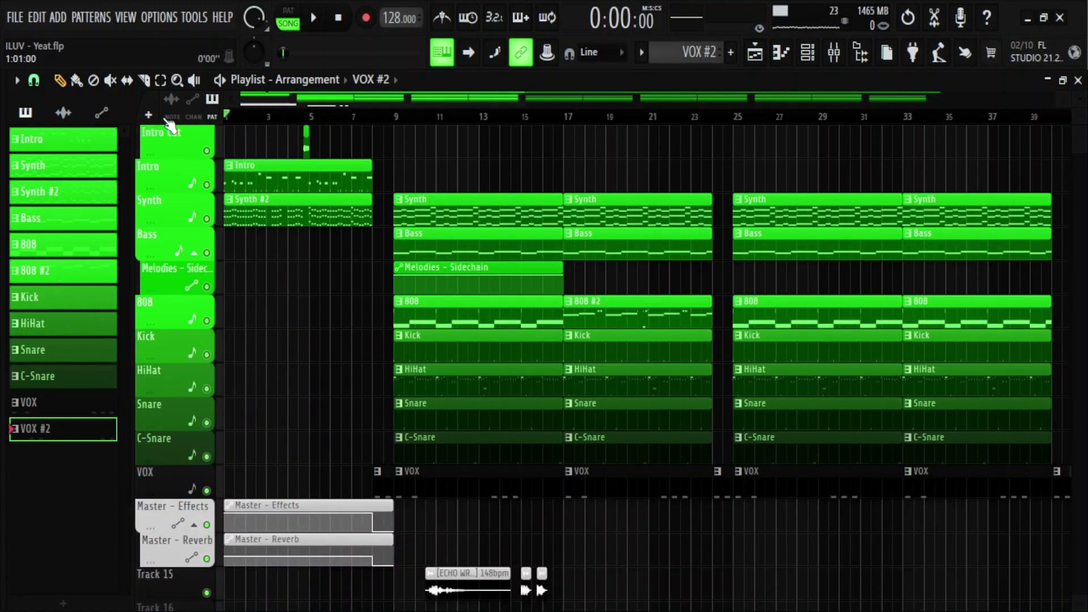
scroll(234, 120, "up", 6)
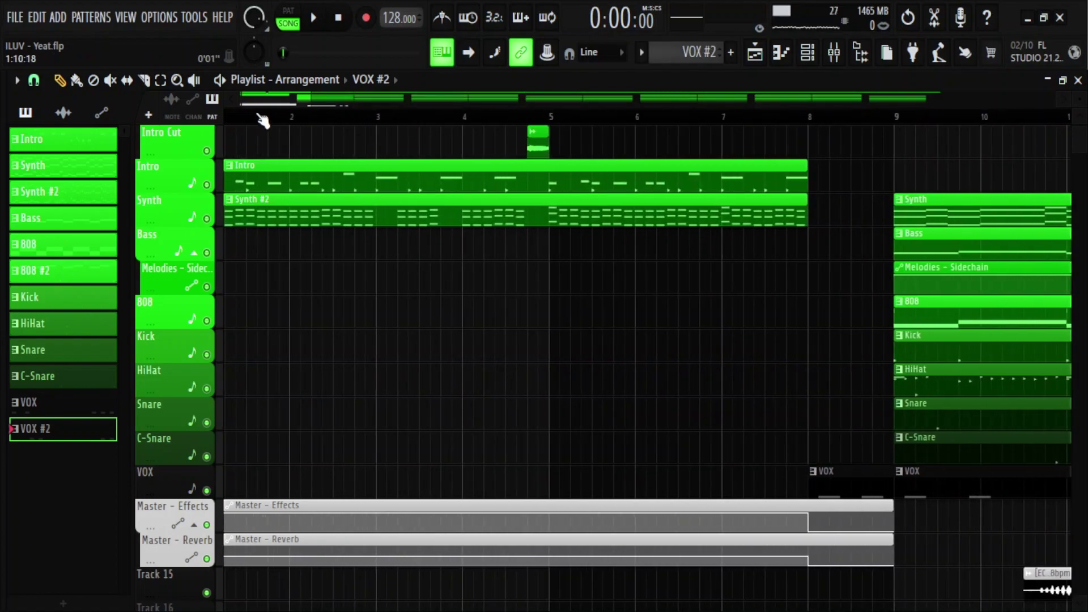
scroll(233, 516, "up", 1)
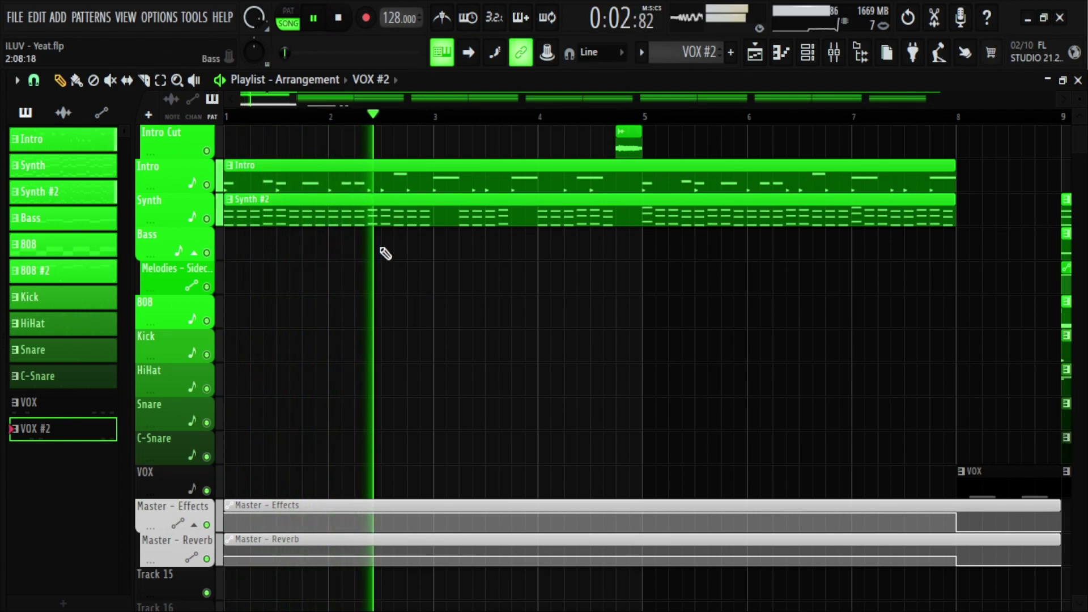
Set the Serum #2 channel's volume to 50% while the intro plays
left_click(808, 53)
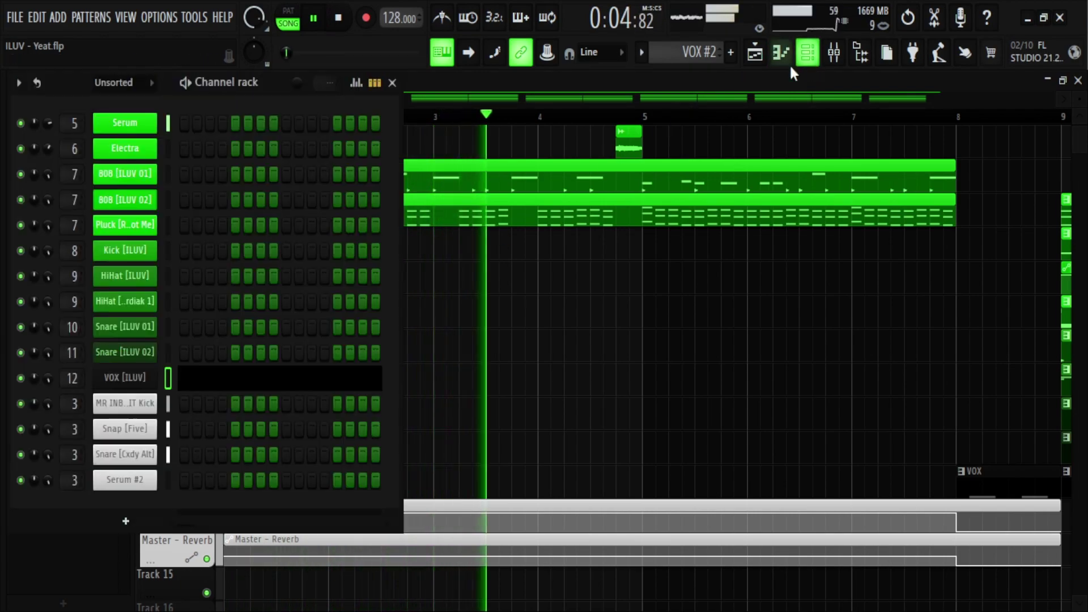
left_click_drag(45, 475, 46, 508)
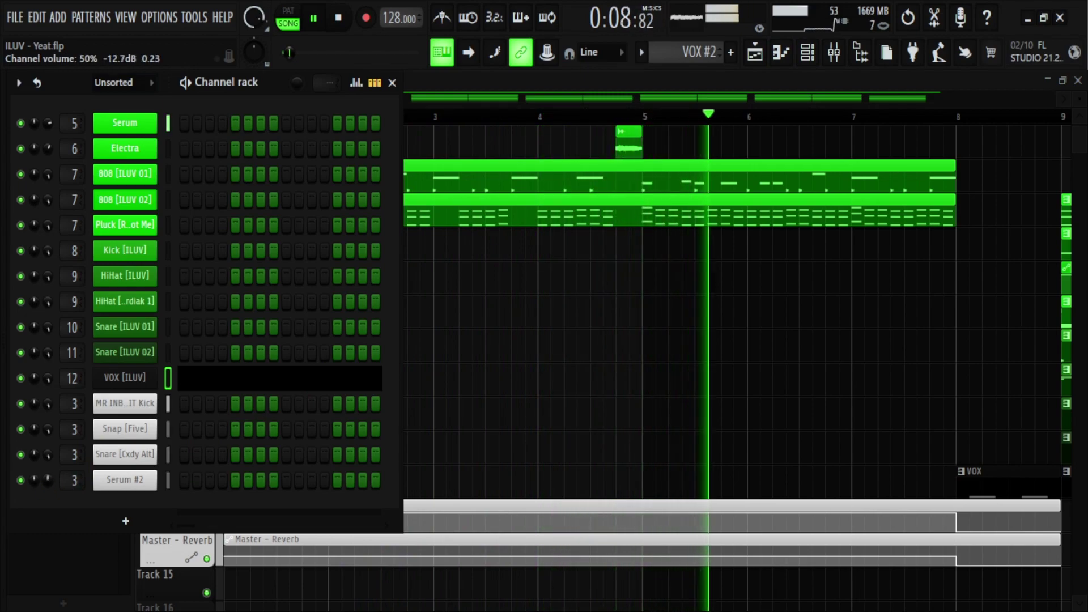
key("F6")
Follow the arrangement's playback through the section starting at bar 9, down to the vocal tag clips on Track 15
left_click_drag(280, 100, 326, 107)
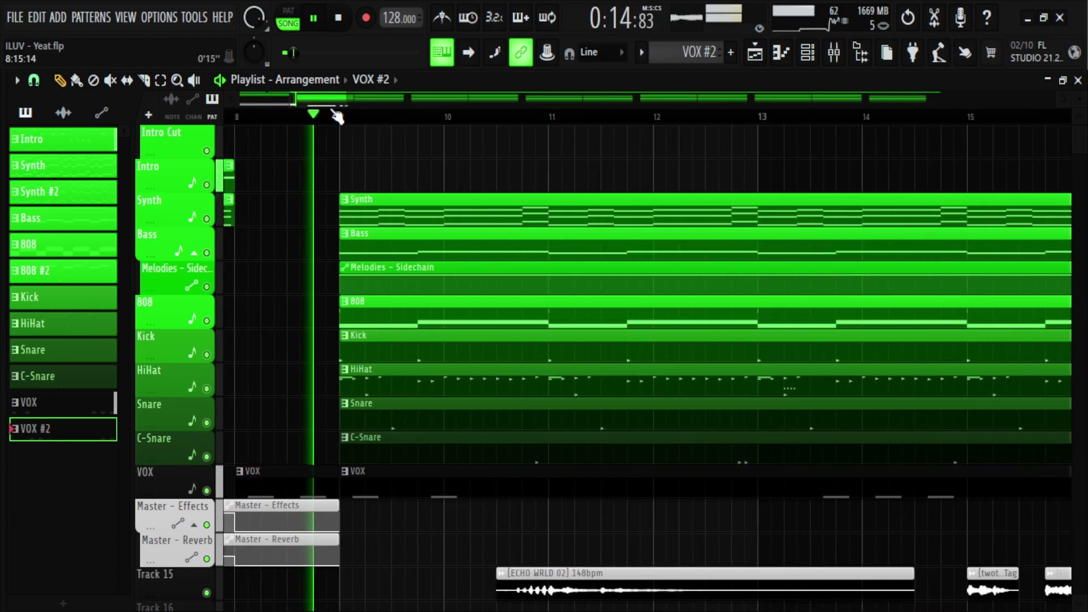
scroll(487, 300, "down", 1)
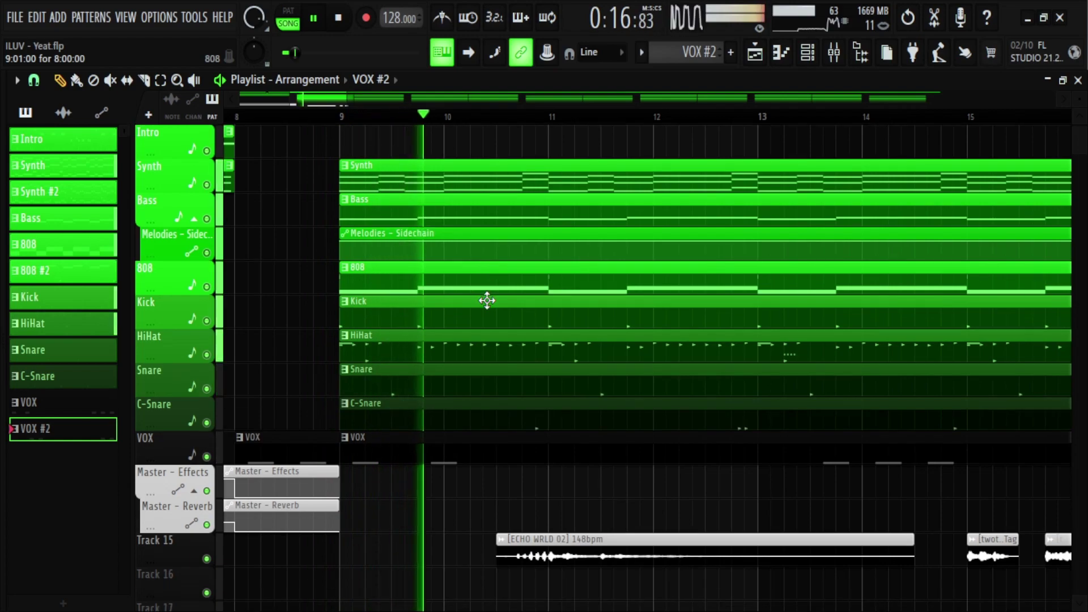
scroll(340, 178, "down", 1)
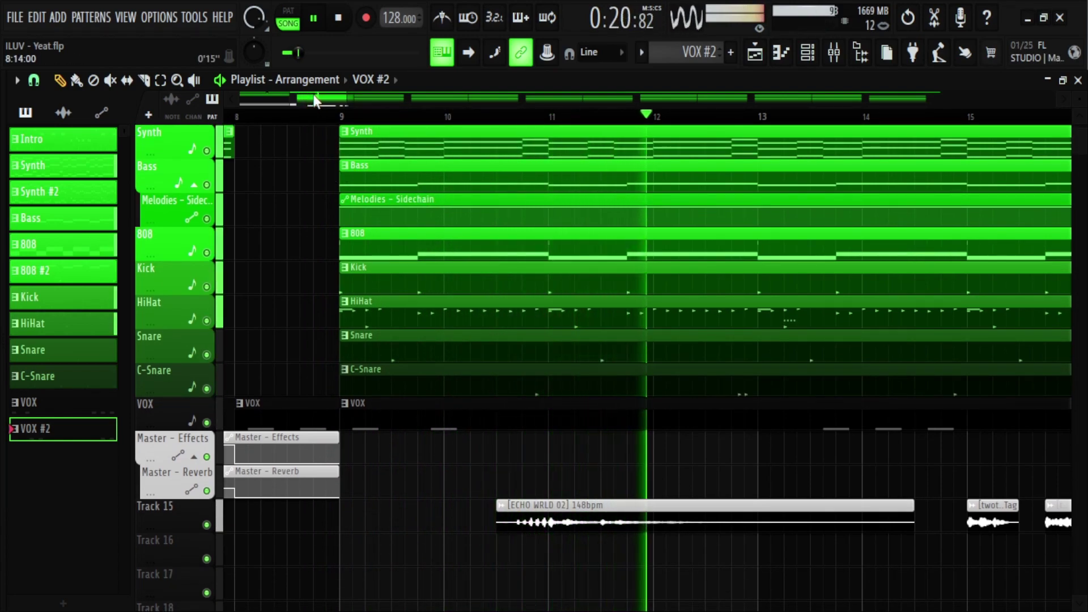
Follow the arrangement's playback from the section at bar 17 to the section at bar 57 and enable automatic playlist scrolling
left_click_drag(315, 100, 368, 104)
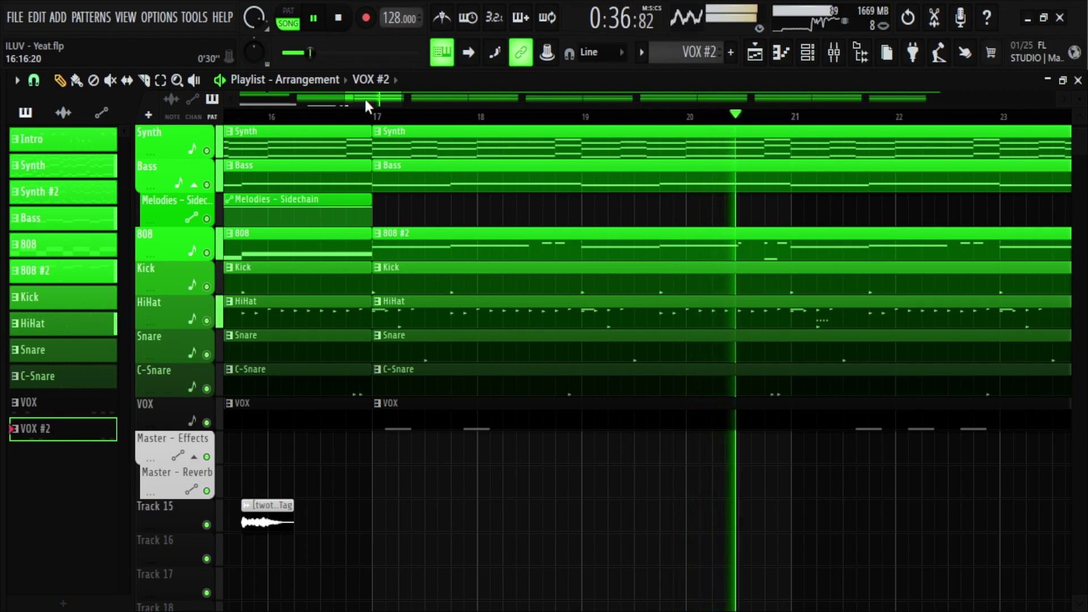
left_click_drag(365, 100, 477, 125)
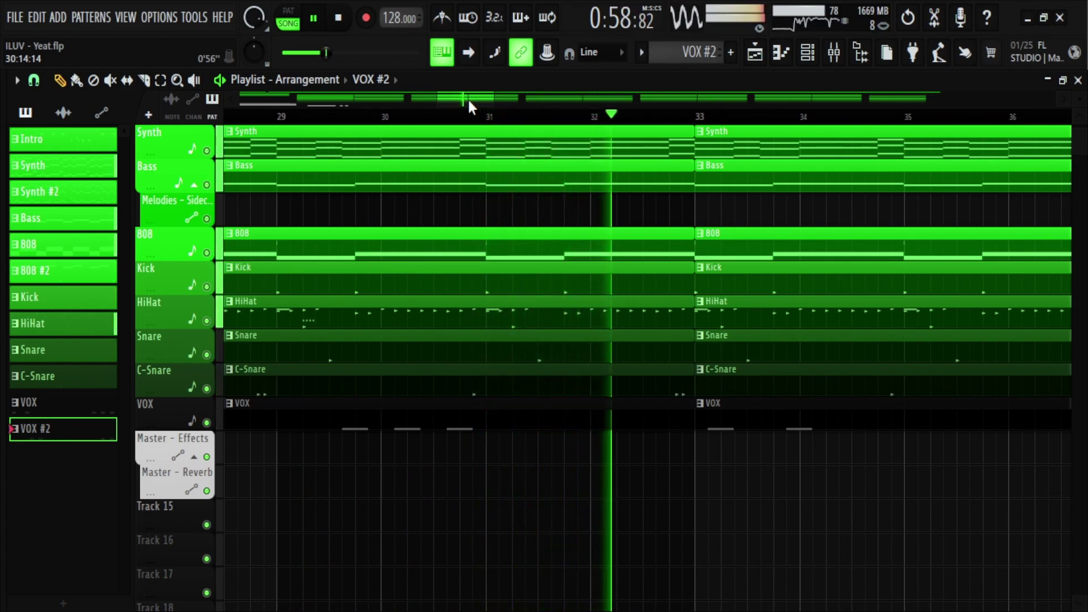
left_click_drag(467, 97, 489, 104)
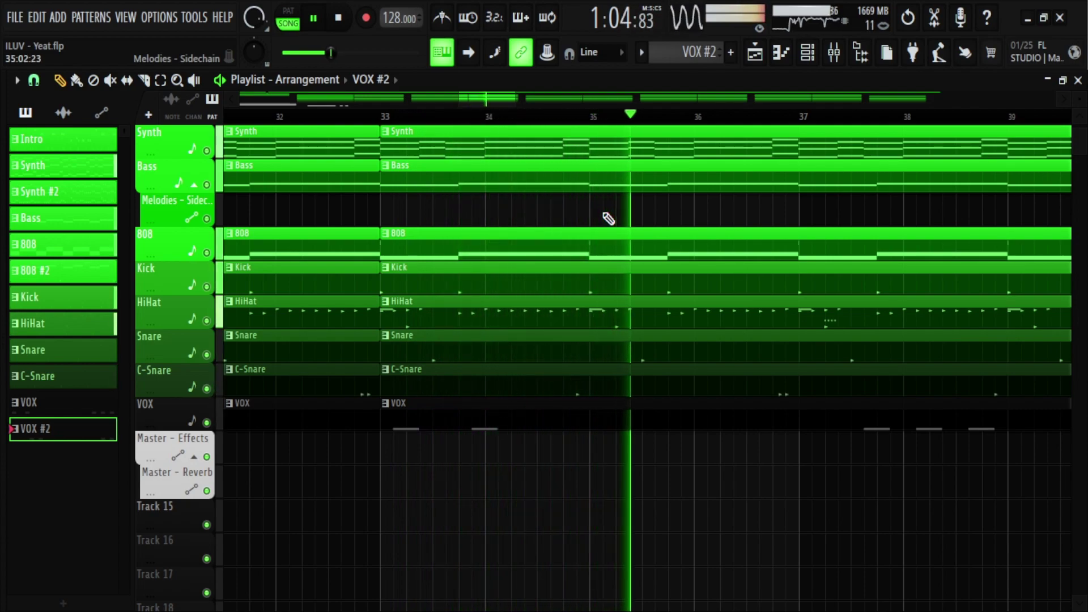
left_click_drag(475, 97, 507, 101)
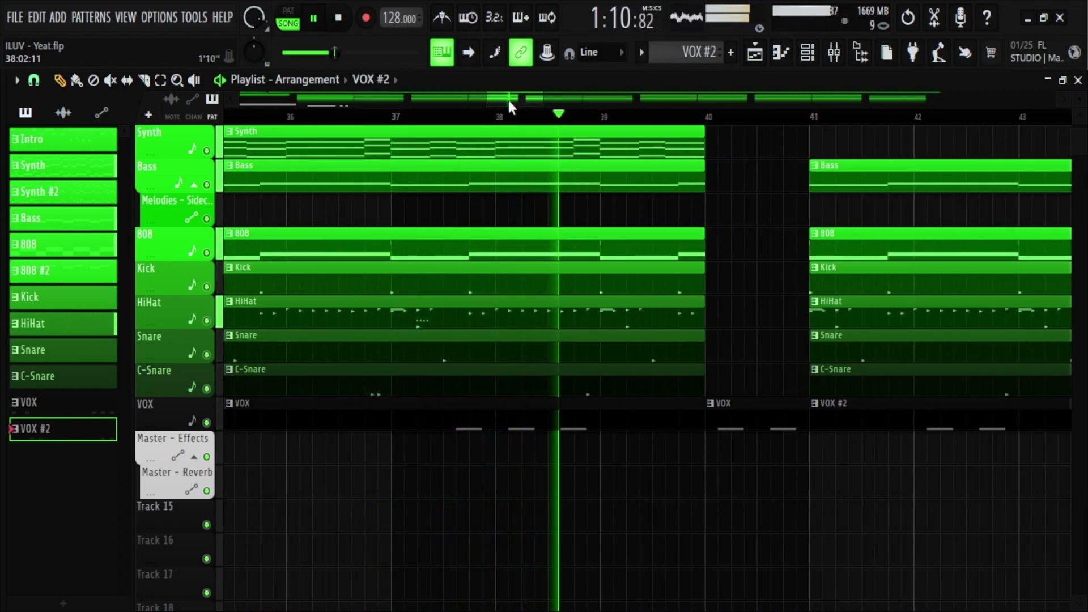
left_click_drag(509, 100, 536, 104)
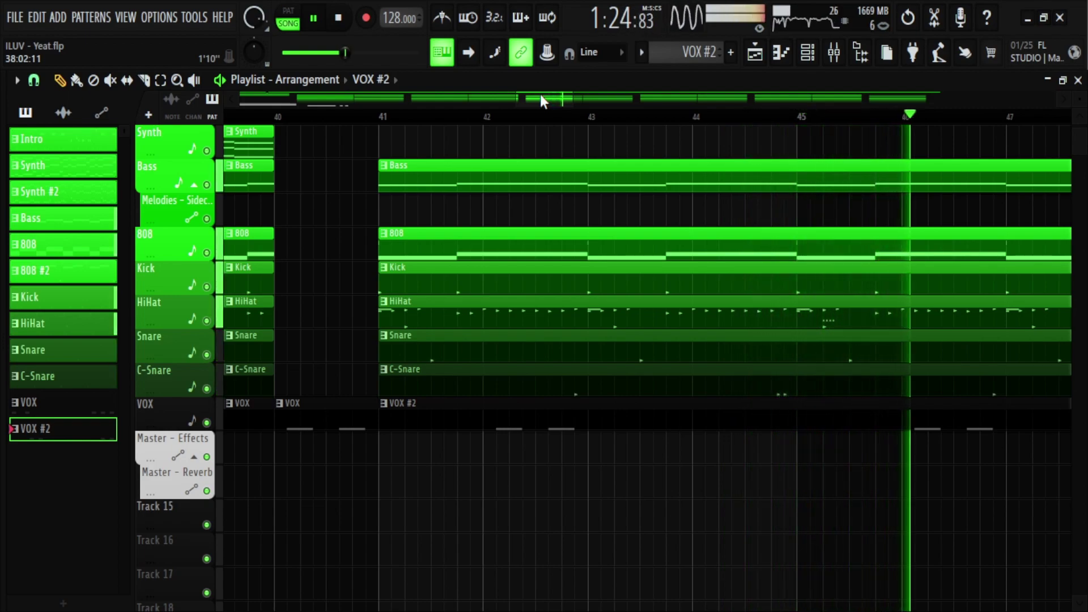
left_click_drag(539, 94, 588, 93)
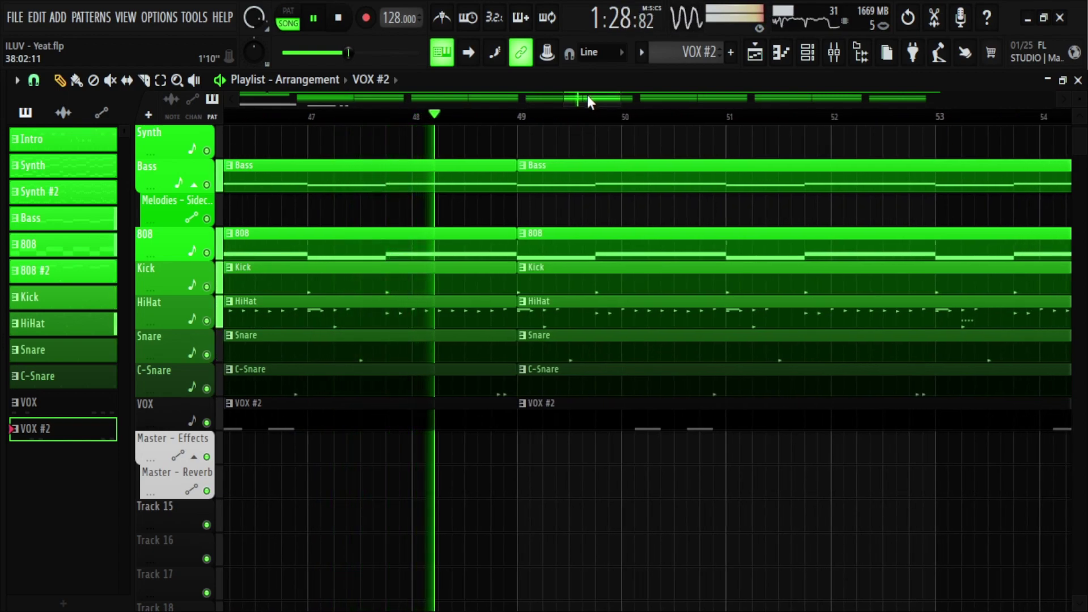
left_click(469, 52)
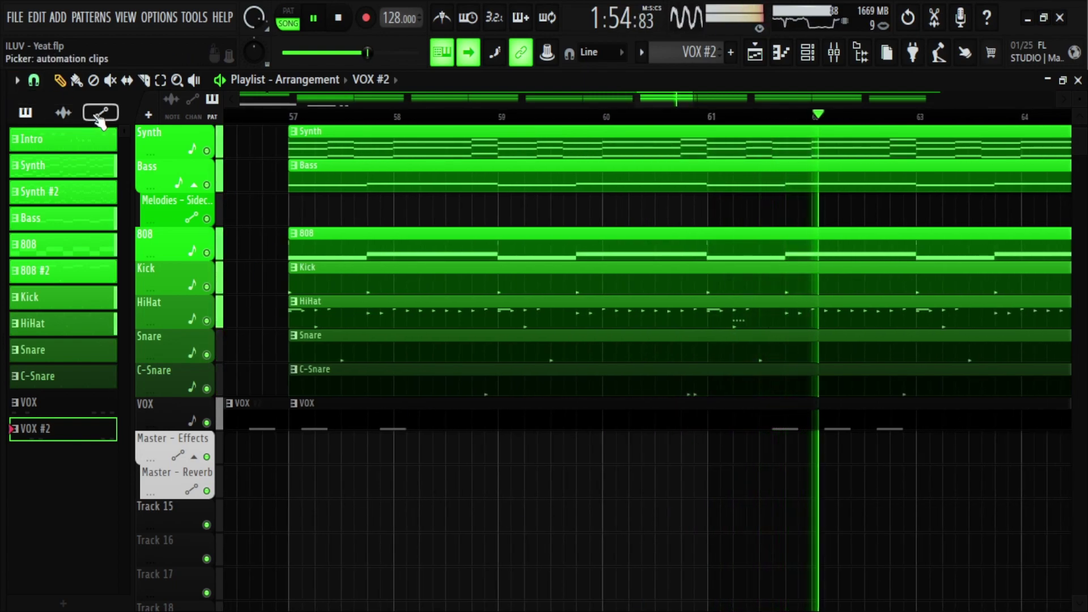
Try placing a Melodies - Sidechain automation clip at bar 57 and shortening it to end at bar 61
left_click(99, 115)
left_click(98, 165)
left_click(291, 214)
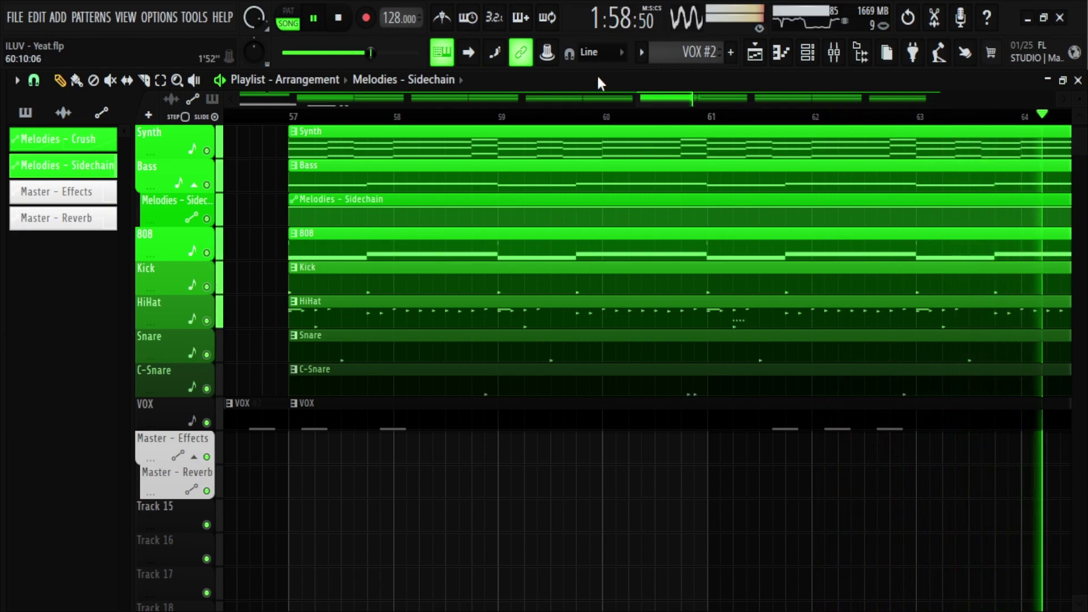
left_click(472, 55)
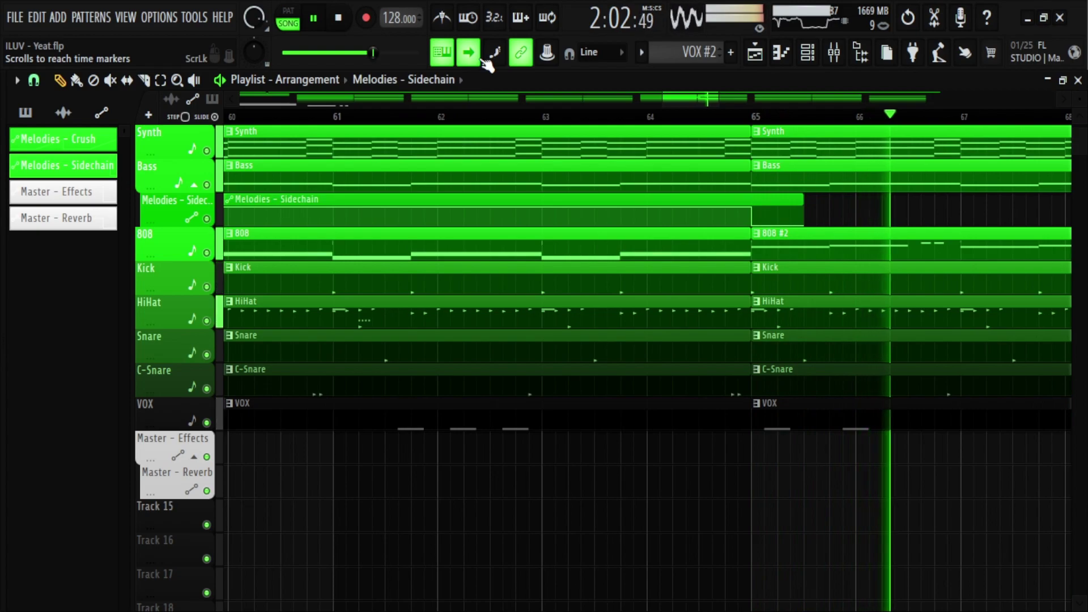
left_click_drag(594, 203, 361, 180)
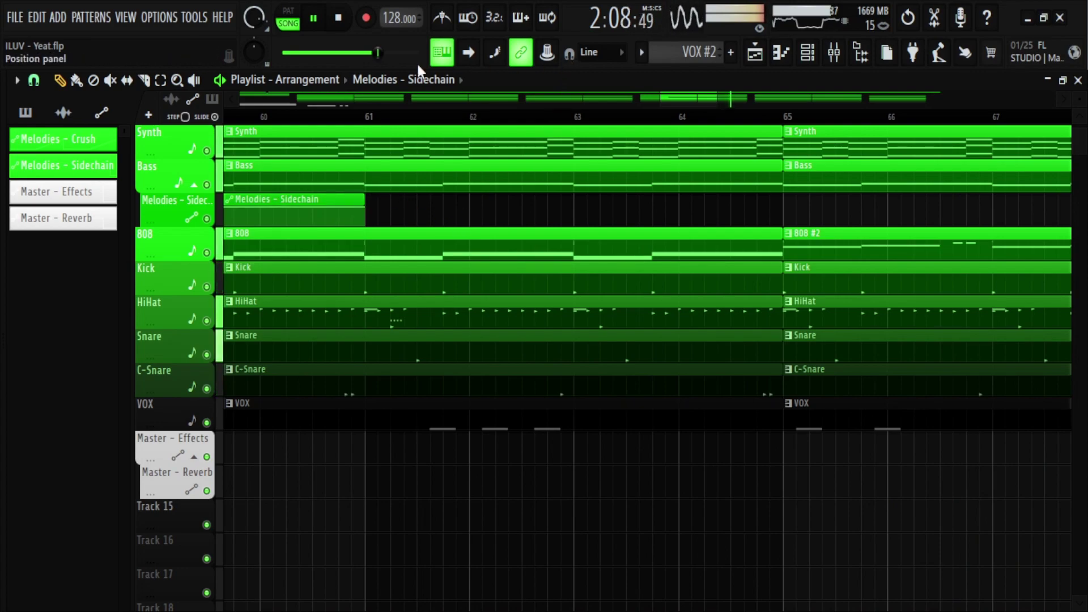
Follow the playback through the sections at bars 73 and 81 to the end of the final section starting at bar 89
left_click(481, 52)
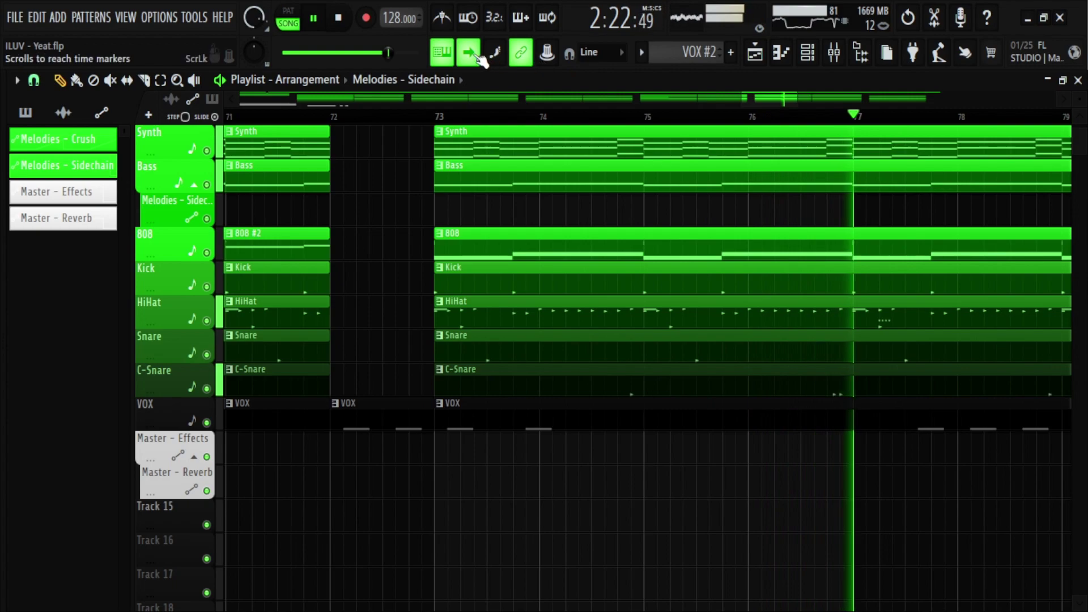
scroll(610, 131, "down", 3)
scroll(610, 131, "down", 6)
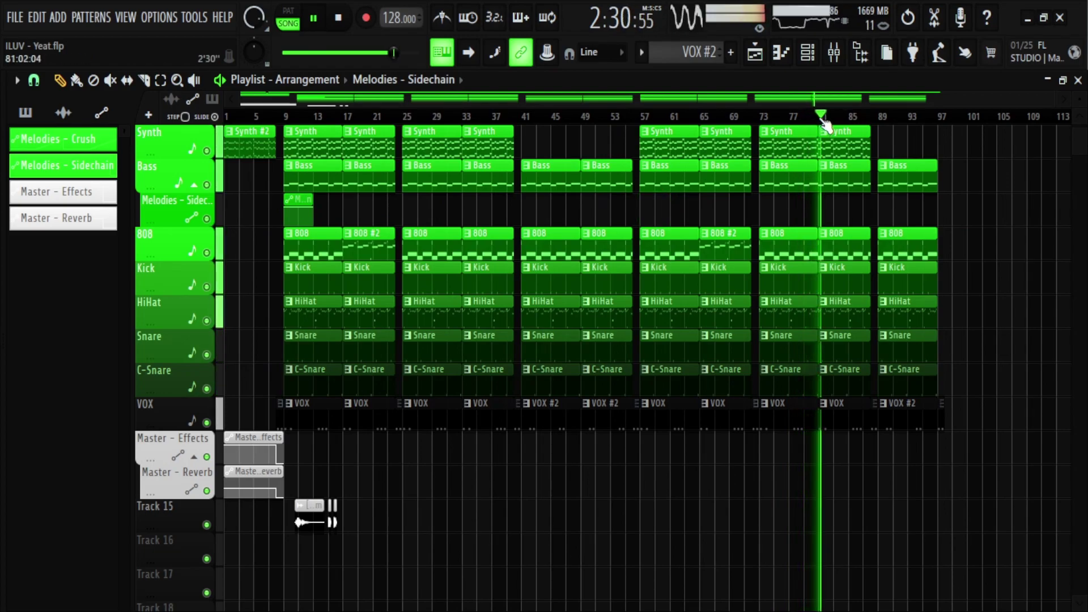
scroll(861, 125, "up", 8)
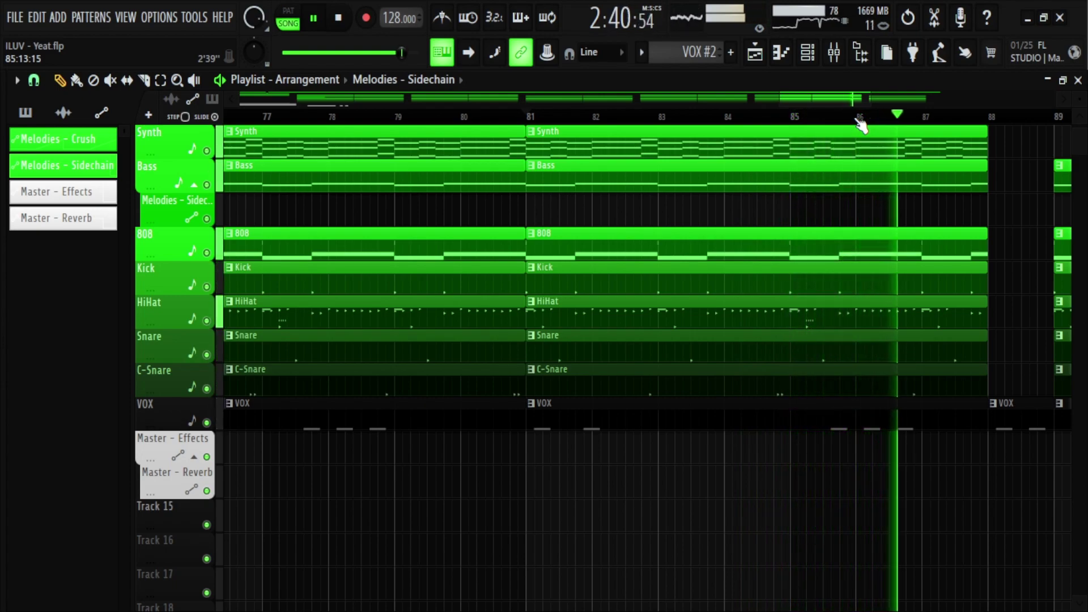
left_click(468, 52)
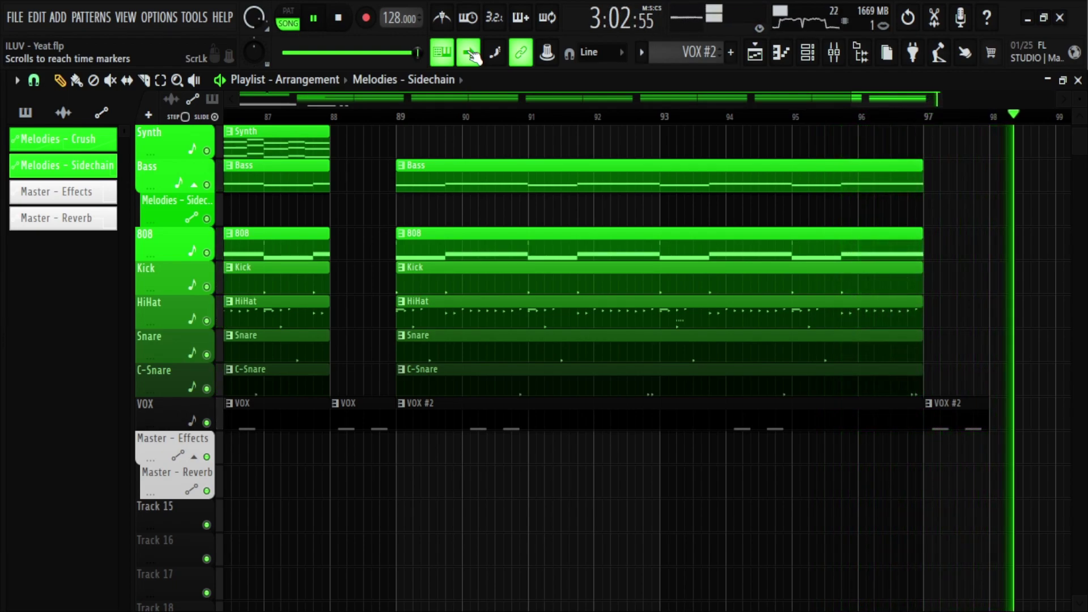
Stop the playback and review the complete arrangement across all tracks from the ILUV audio down to Track 15
key("space")
scroll(788, 120, "down", 8)
scroll(708, 230, "up", 3)
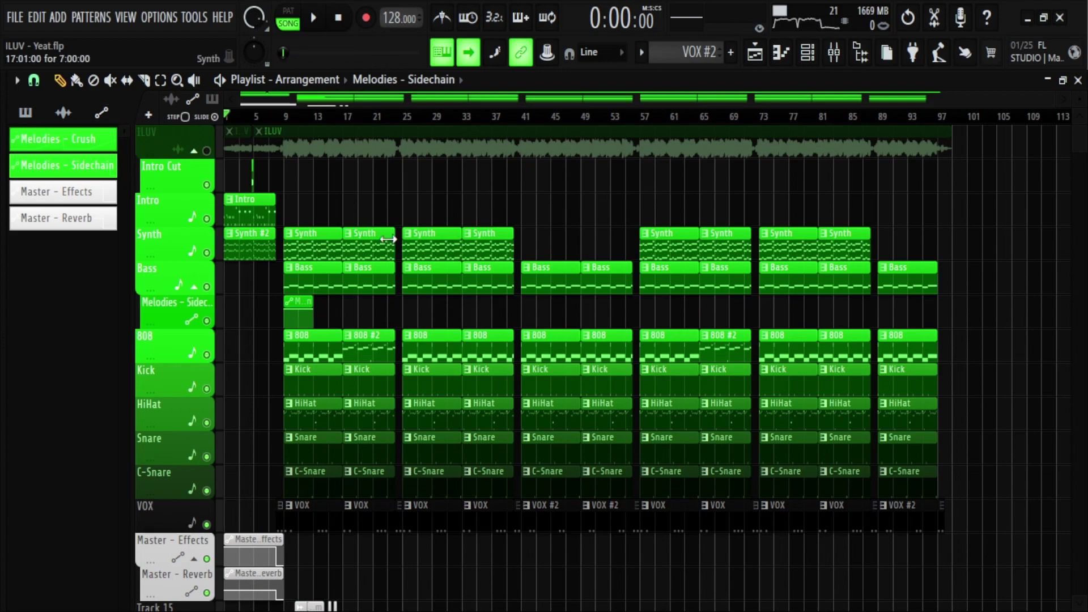
scroll(619, 335, "down", 5)
scroll(620, 332, "up", 5)
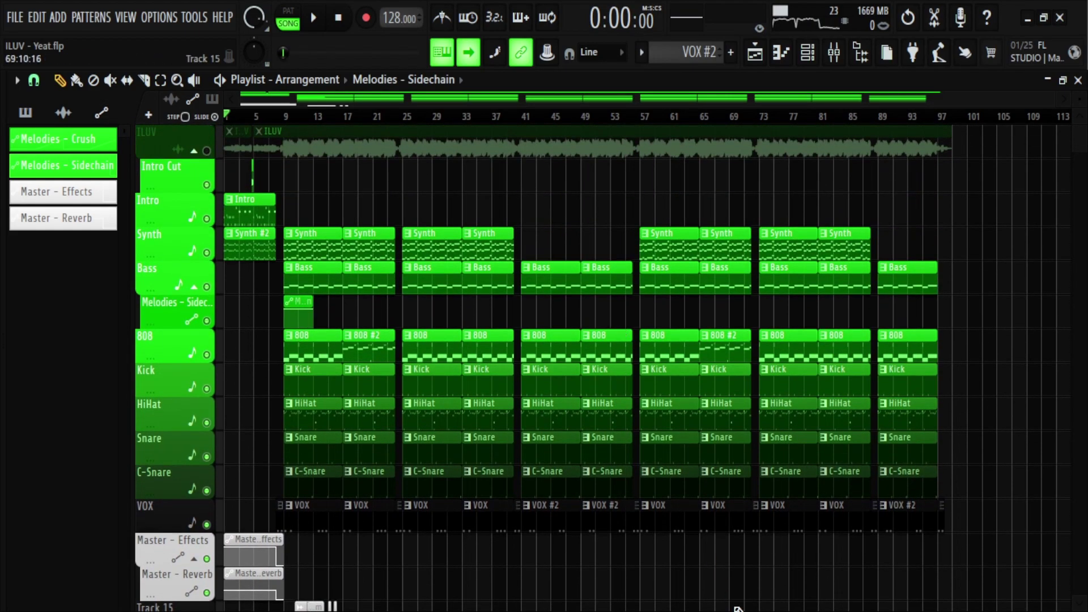